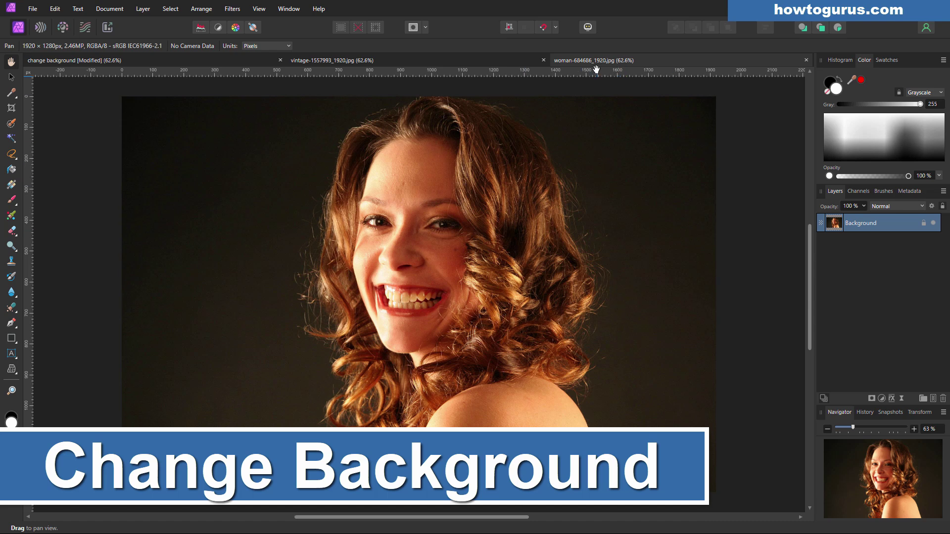
Step: Glance at the wood and composite tabs, then duplicate the portrait's Background layer
left_click(519, 59)
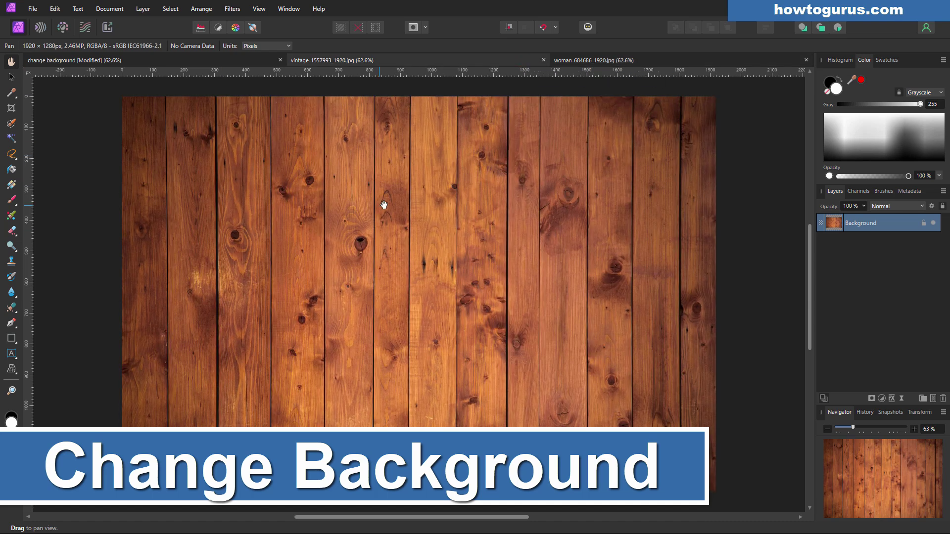
left_click(260, 62)
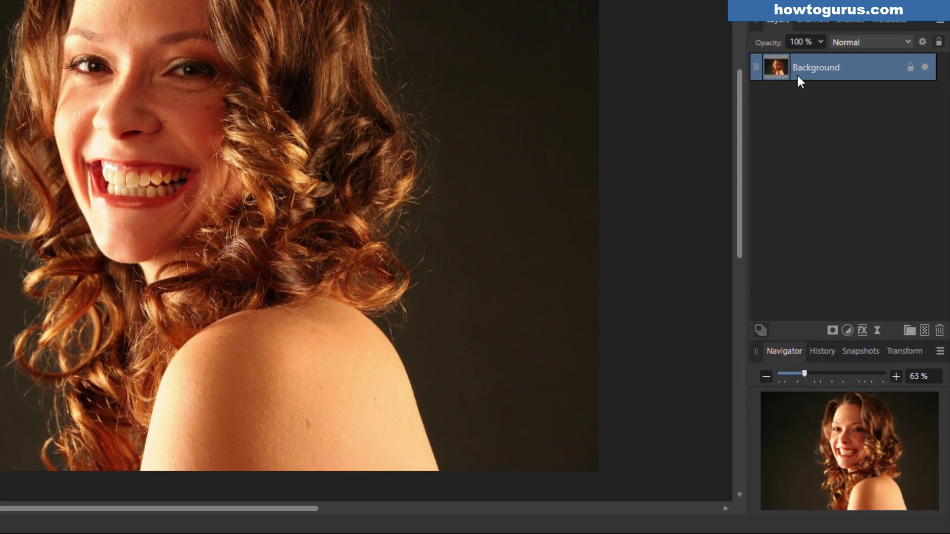
right_click(852, 68)
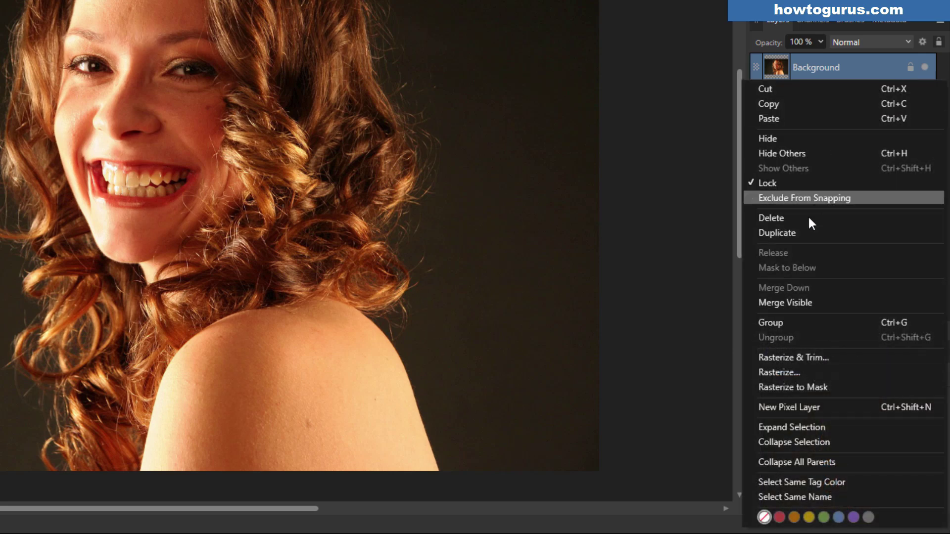
left_click(796, 232)
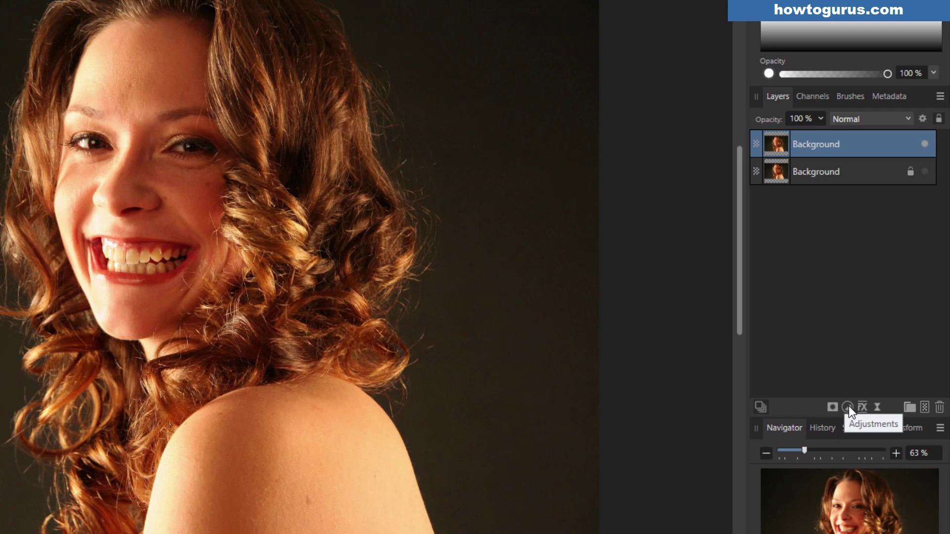
Step: Add a Levels adjustment with black level 4%, gamma 0.393 and white level 78%
left_click(848, 407)
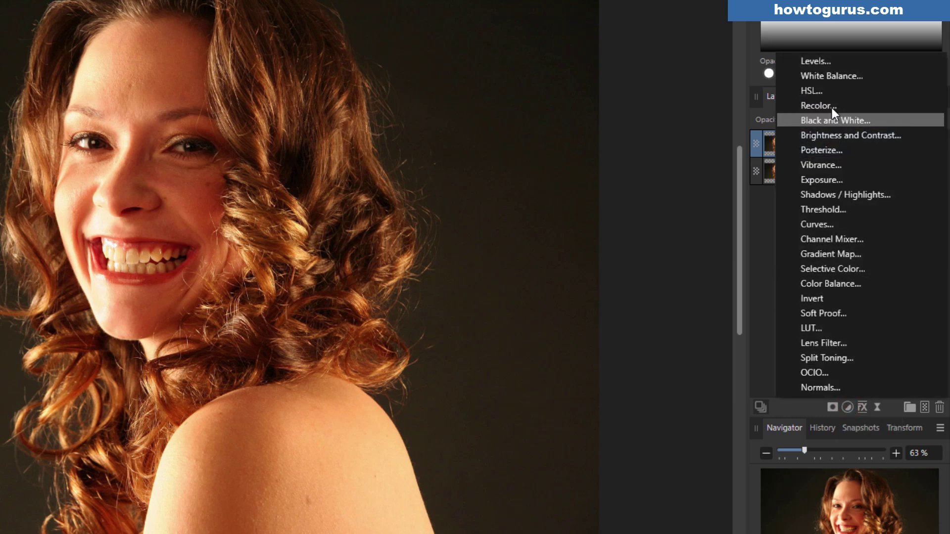
left_click(819, 62)
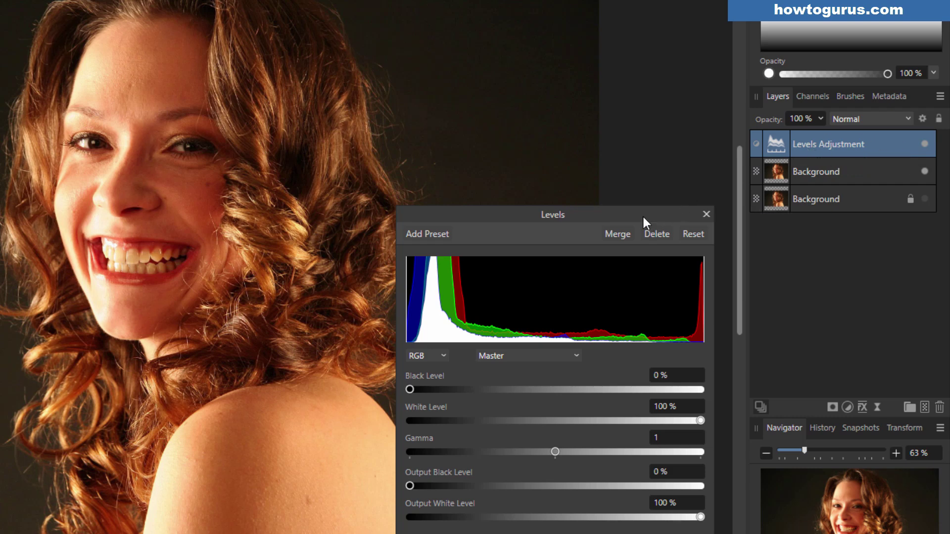
left_click_drag(642, 214, 672, 105)
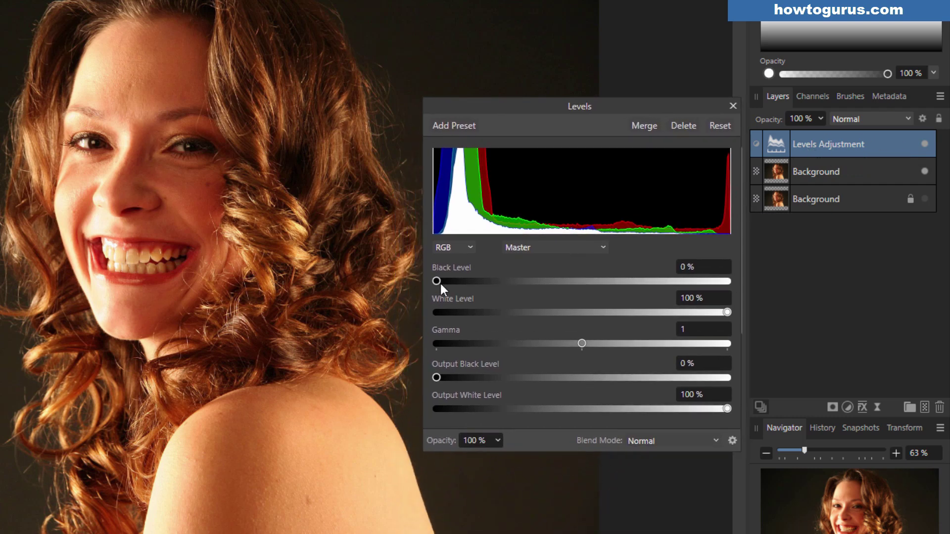
mouse_move(437, 281)
left_mouse_down()
mouse_move(452, 281)
mouse_move(442, 281)
left_mouse_up()
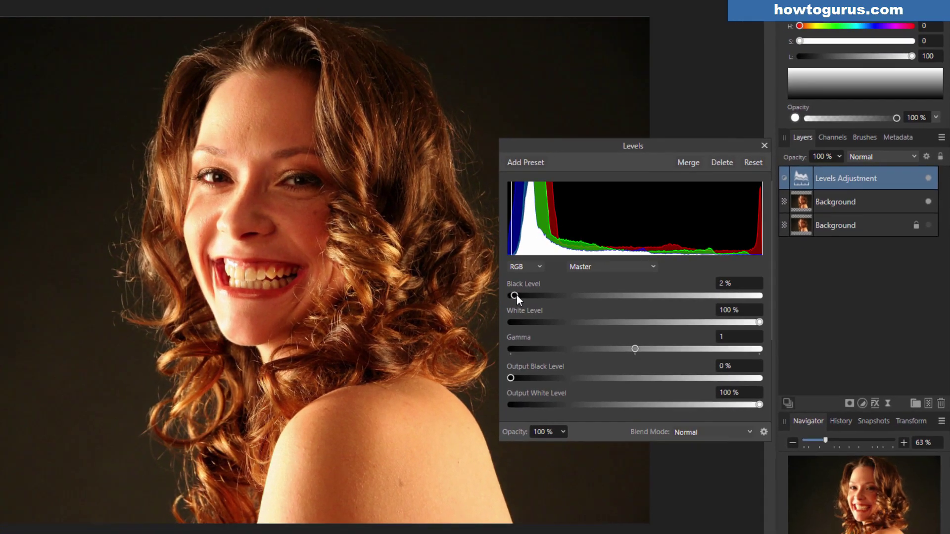
left_click_drag(516, 295, 518, 298)
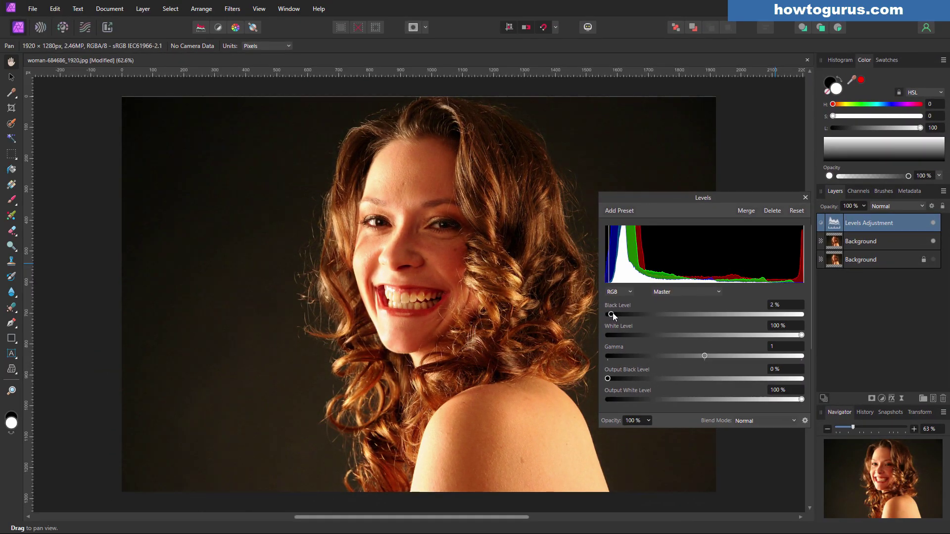
left_click_drag(612, 316, 614, 318)
left_click_drag(705, 358, 646, 357)
left_click_drag(613, 315, 617, 316)
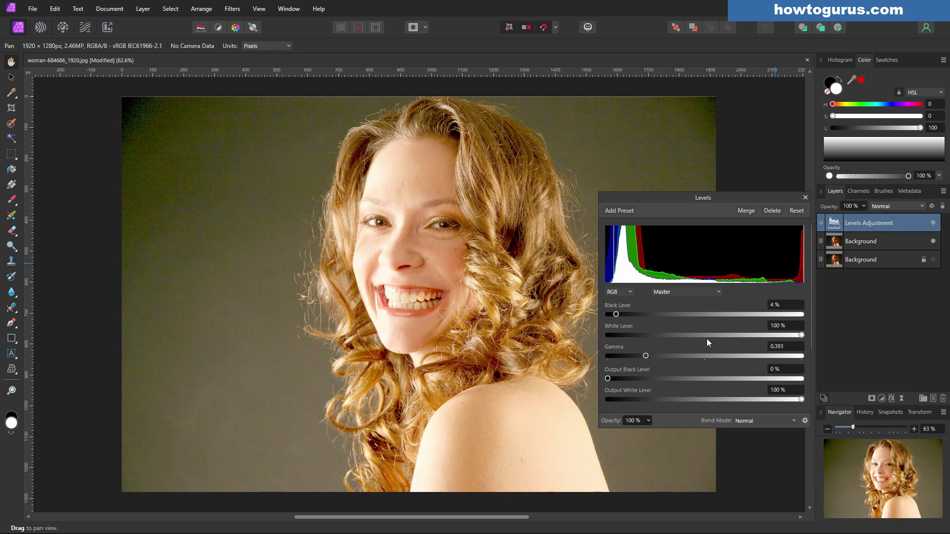
left_click_drag(802, 337, 759, 335)
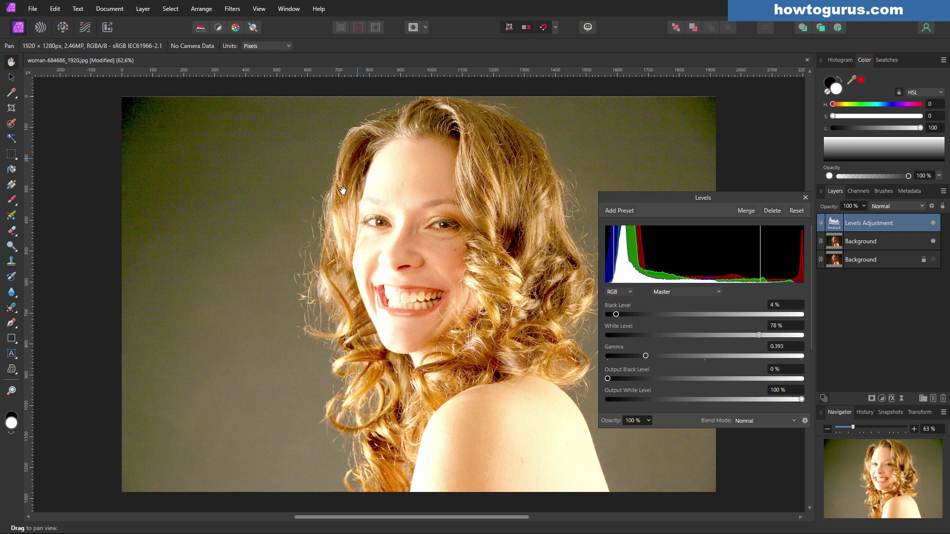
left_click(805, 197)
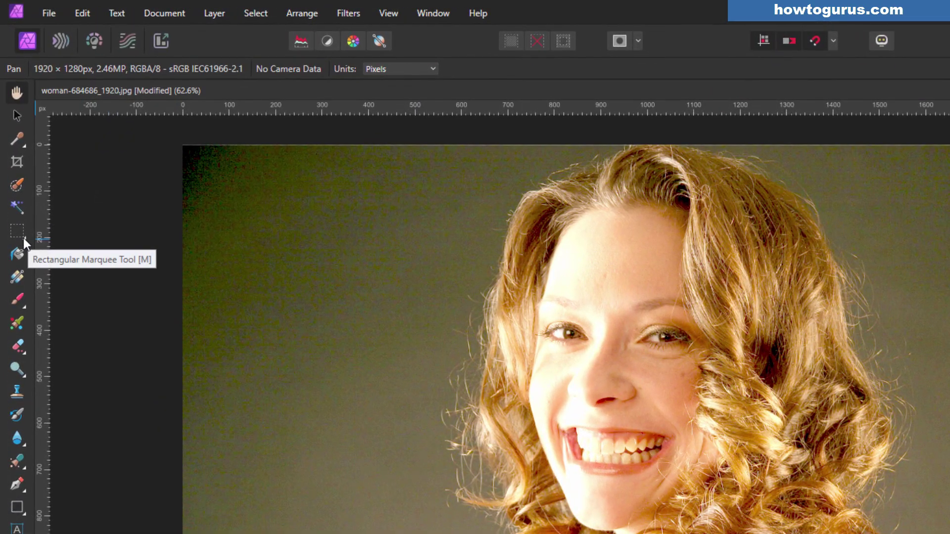
Step: Lasso around the woman's hair, face and shoulder with the Freehand Selection Tool
left_click(16, 231)
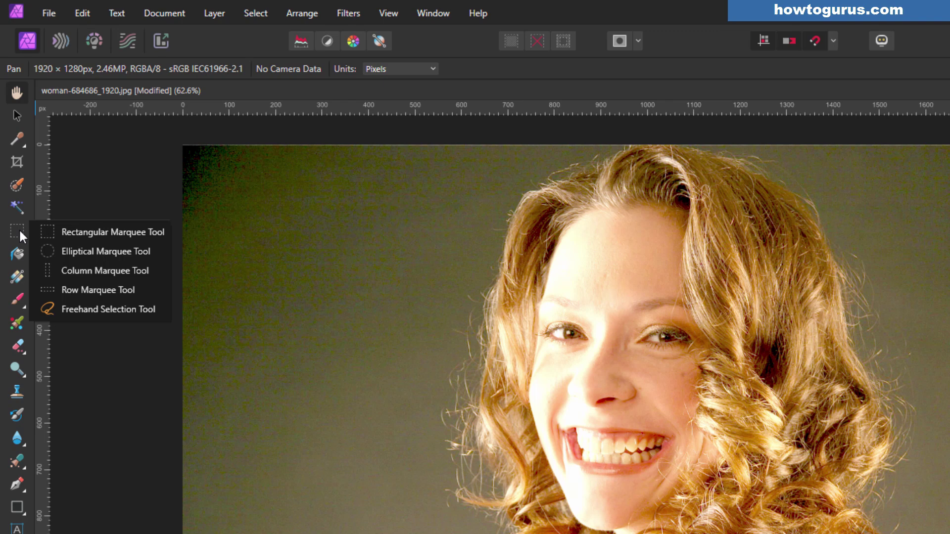
left_click(87, 309)
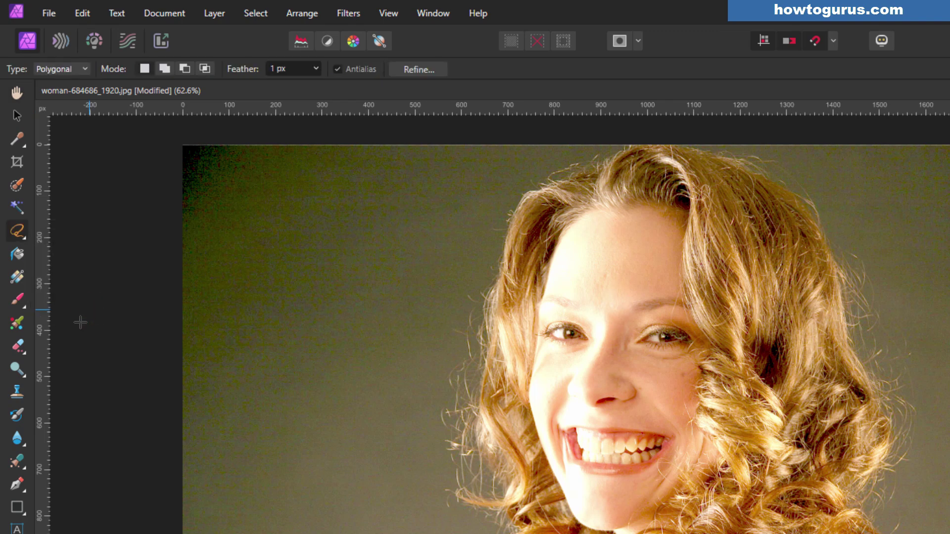
left_click(86, 70)
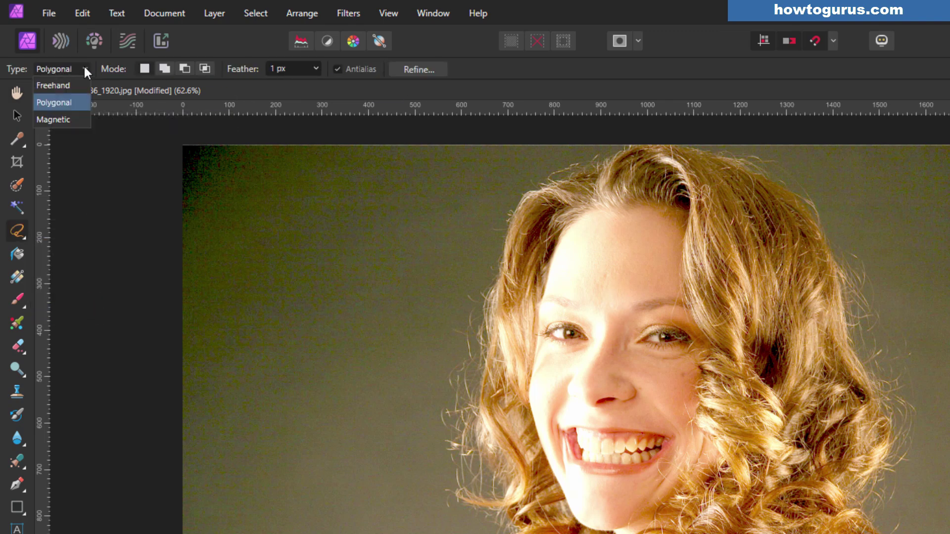
left_click(61, 86)
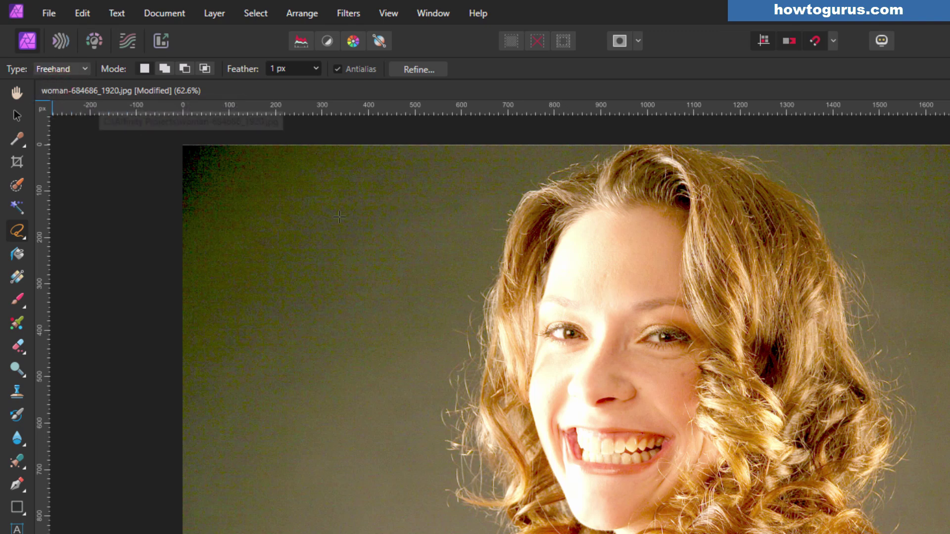
mouse_move(503, 219)
left_mouse_down()
mouse_move(468, 381)
mouse_move(445, 423)
left_mouse_up()
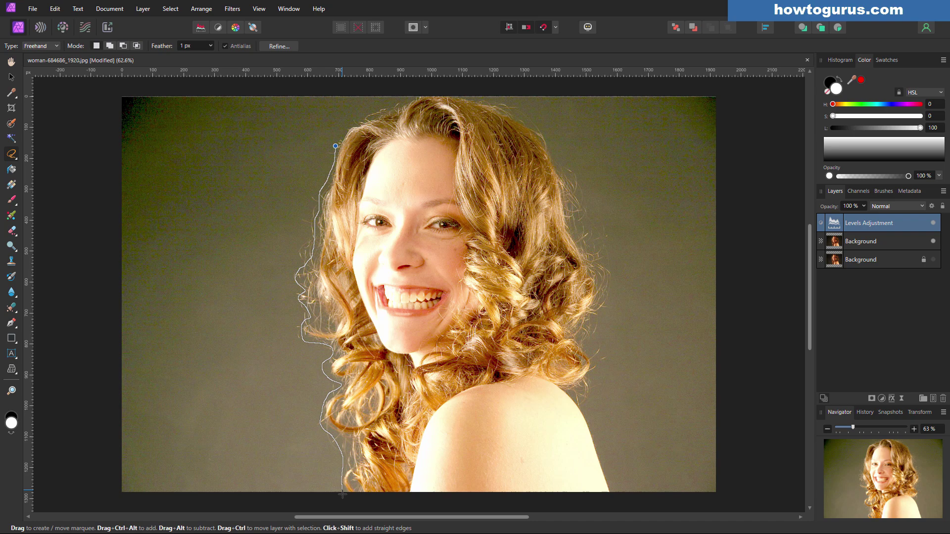
mouse_move(342, 493)
left_mouse_down()
mouse_move(512, 520)
mouse_move(613, 492)
left_mouse_up()
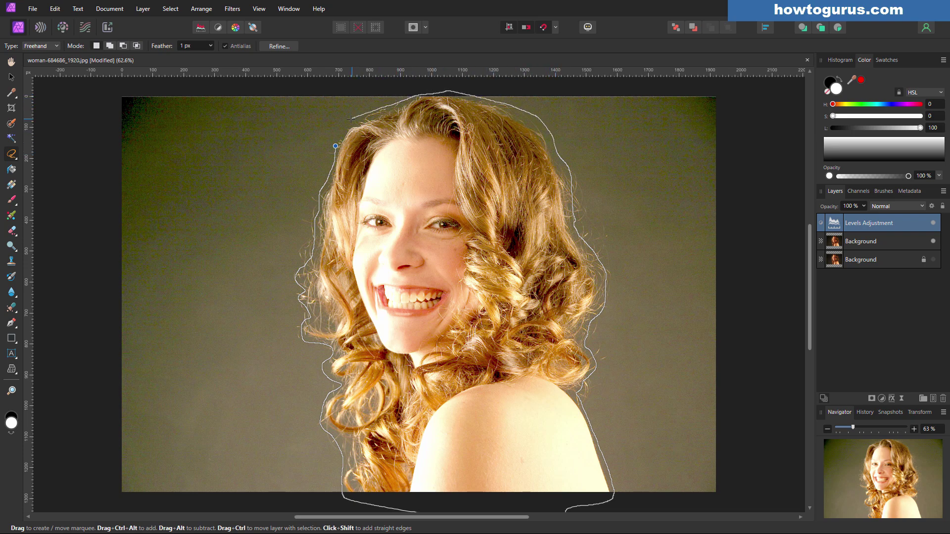
left_click_drag(335, 146, 335, 147)
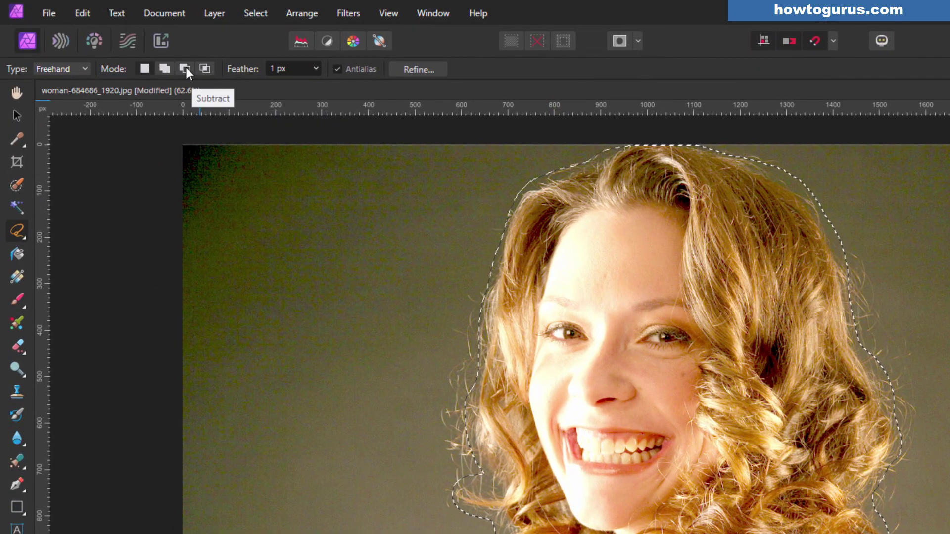
Step: Subtract extra background near the hair and select the duplicate Background layer
left_click(184, 69)
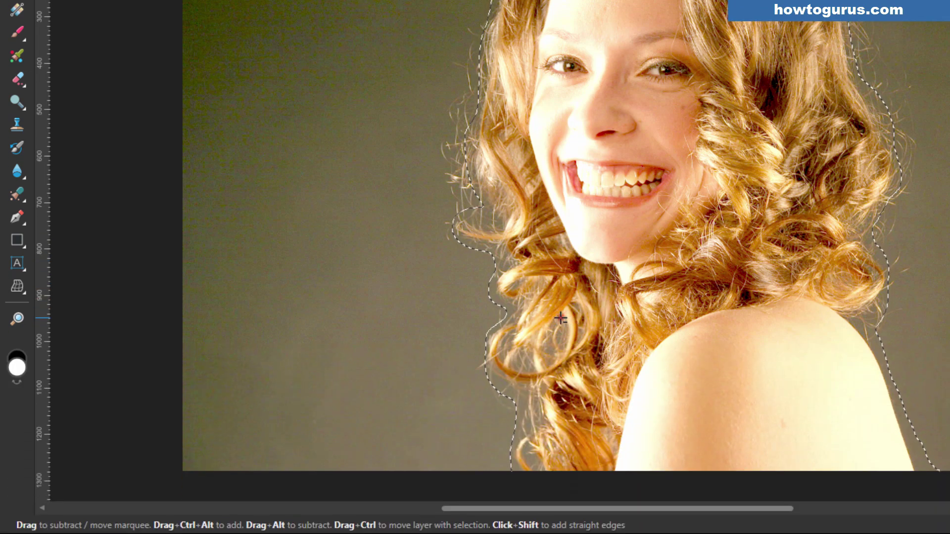
mouse_move(559, 371)
left_mouse_down()
mouse_move(544, 410)
mouse_move(555, 413)
mouse_move(563, 324)
left_mouse_up()
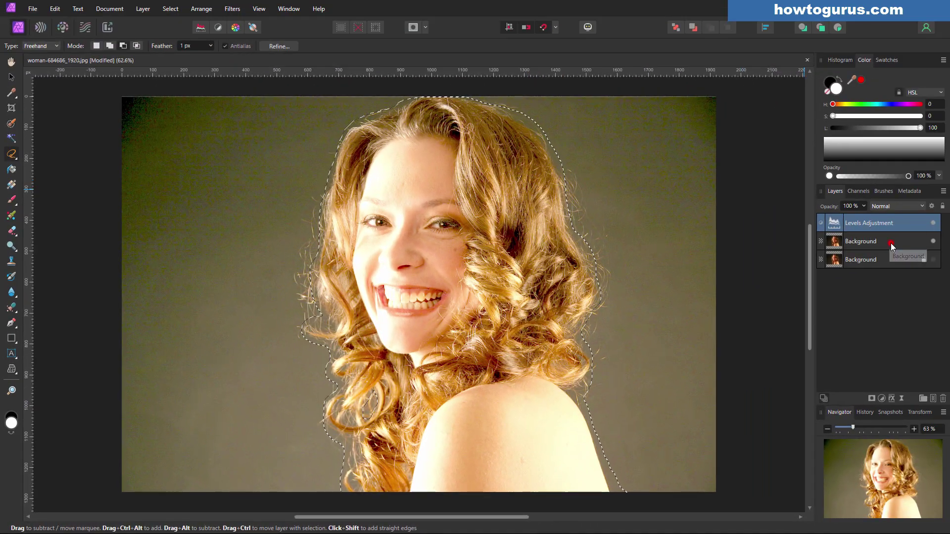
left_click(888, 241)
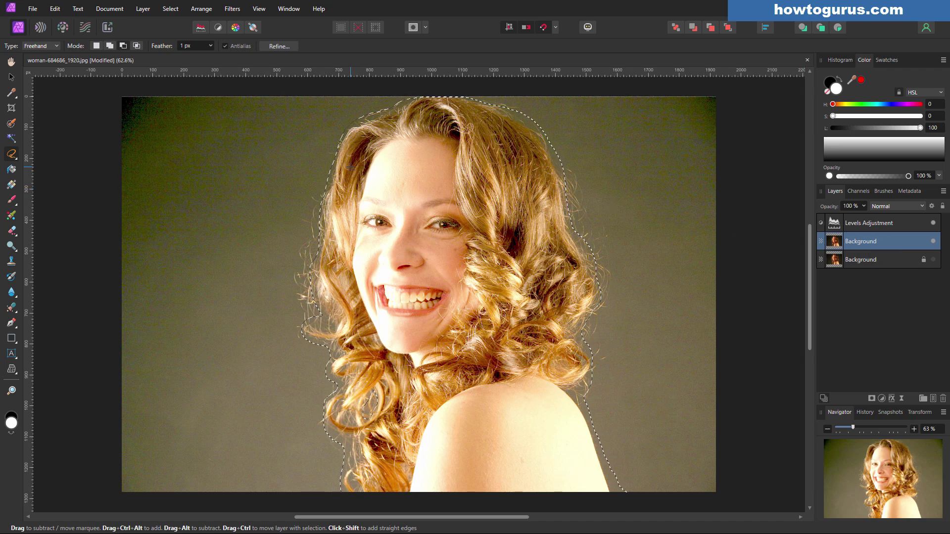
Step: Open Refine Selection and try the Black, White, mask and Transparent previews before returning to Overlay
left_click(275, 46)
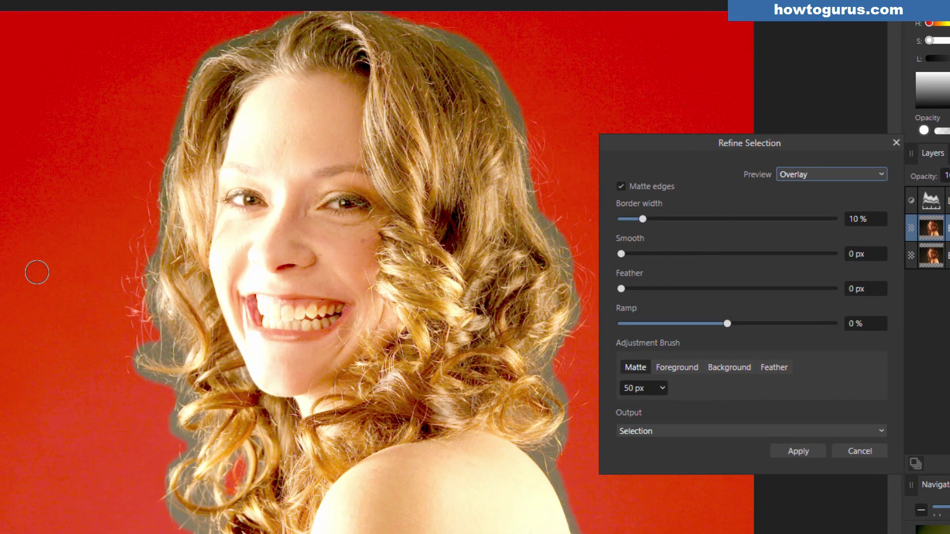
left_click(825, 173)
left_click(818, 204)
left_click(806, 173)
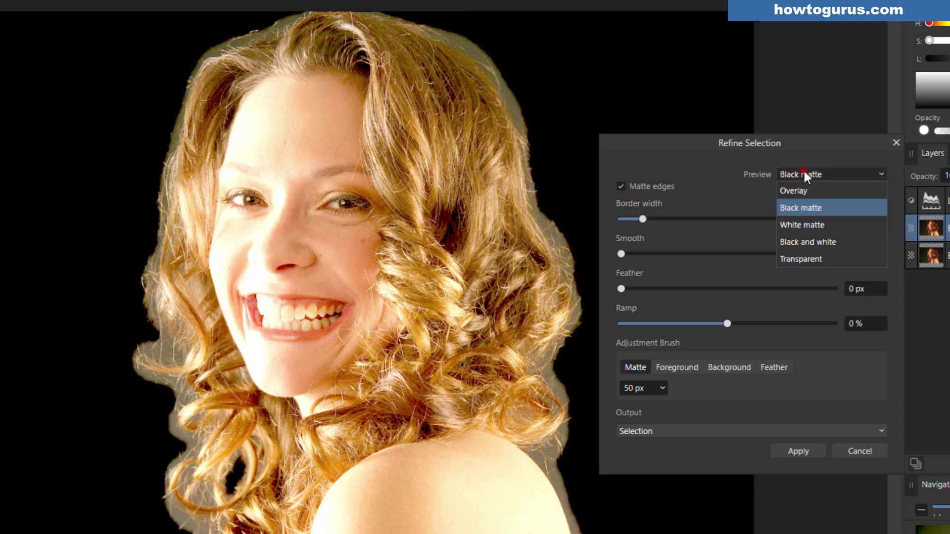
left_click(802, 223)
left_click(800, 173)
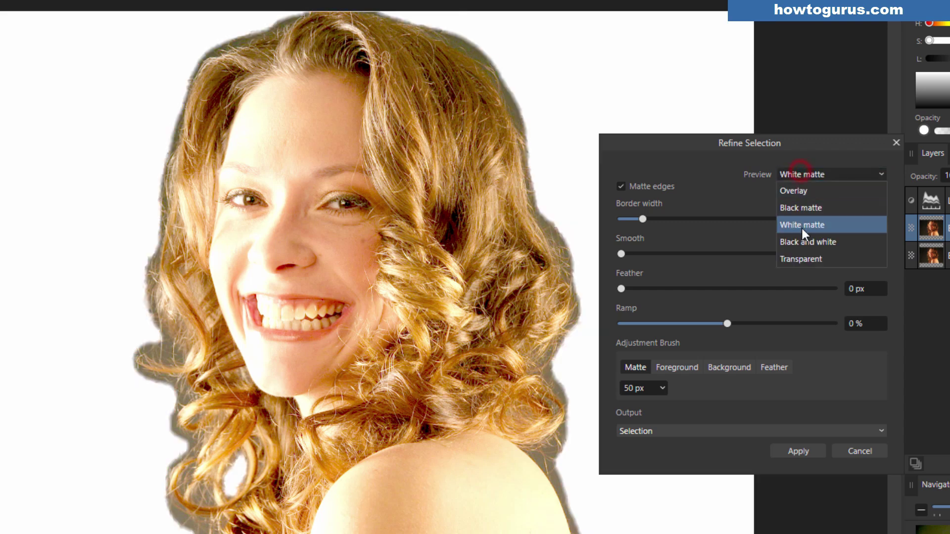
left_click(803, 240)
left_click(790, 174)
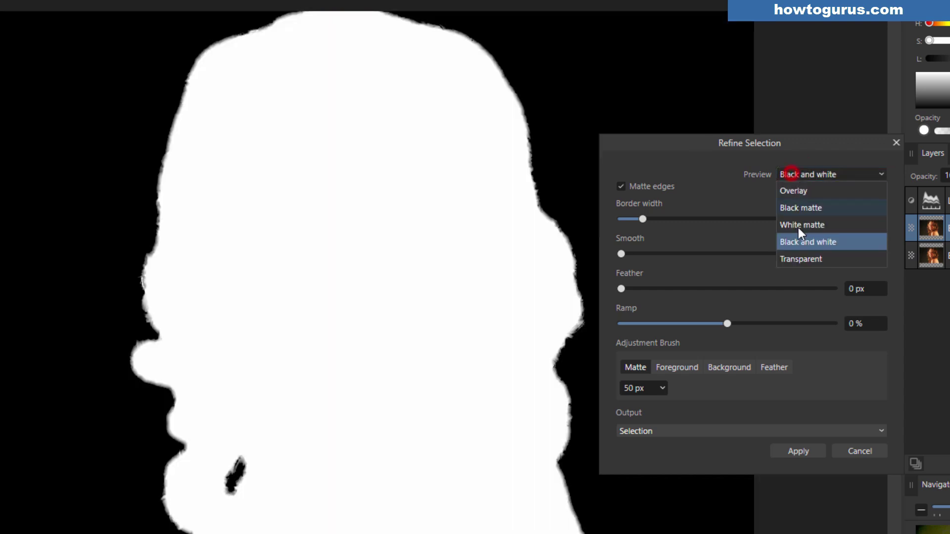
left_click(805, 255)
left_click(812, 174)
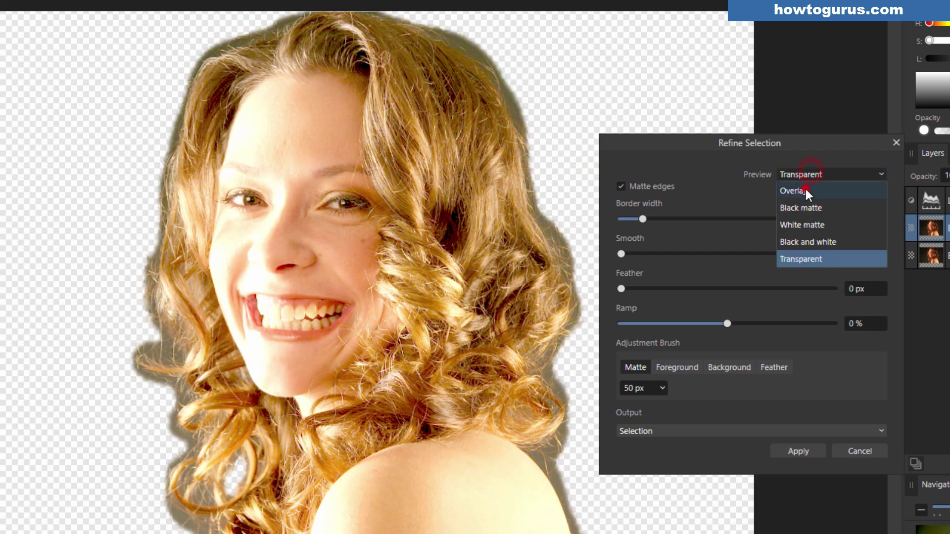
left_click(805, 191)
left_click_drag(687, 143, 702, 130)
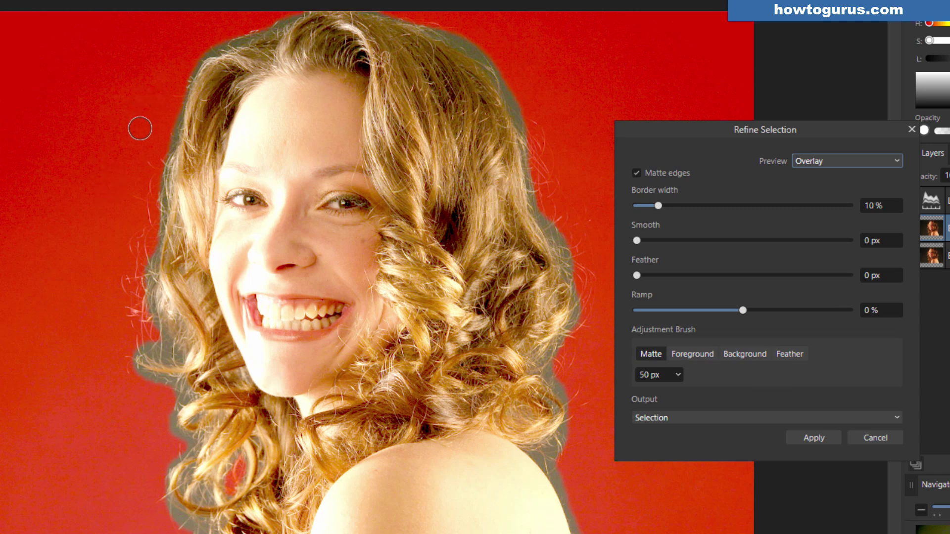
Step: Paint the 50 px Matte brush down the left hair edge and over the lower-left curls
left_click(677, 375)
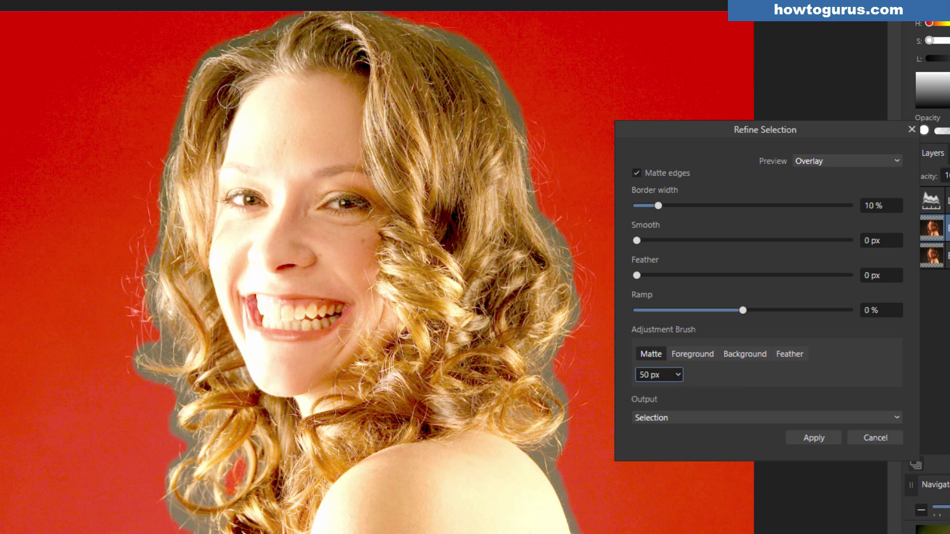
left_click_drag(186, 65, 157, 171)
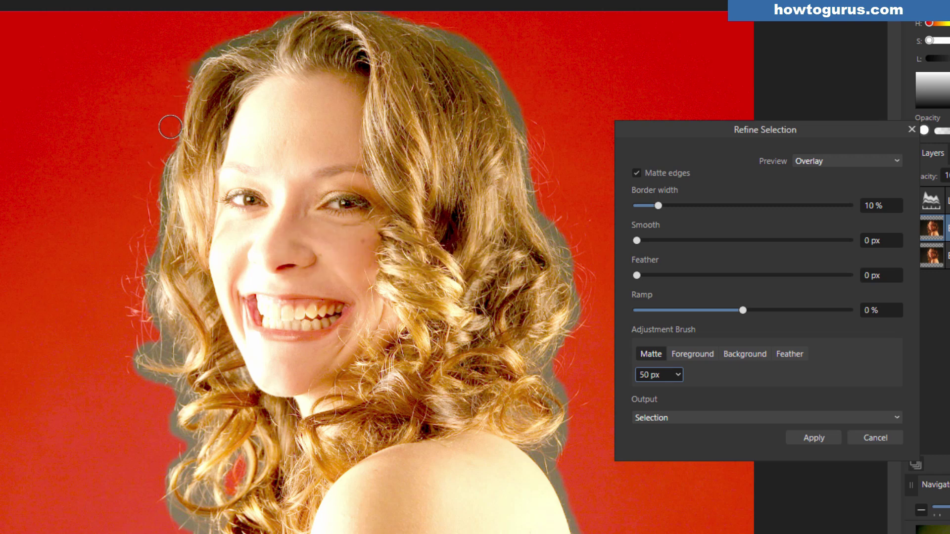
left_click_drag(168, 123, 150, 224)
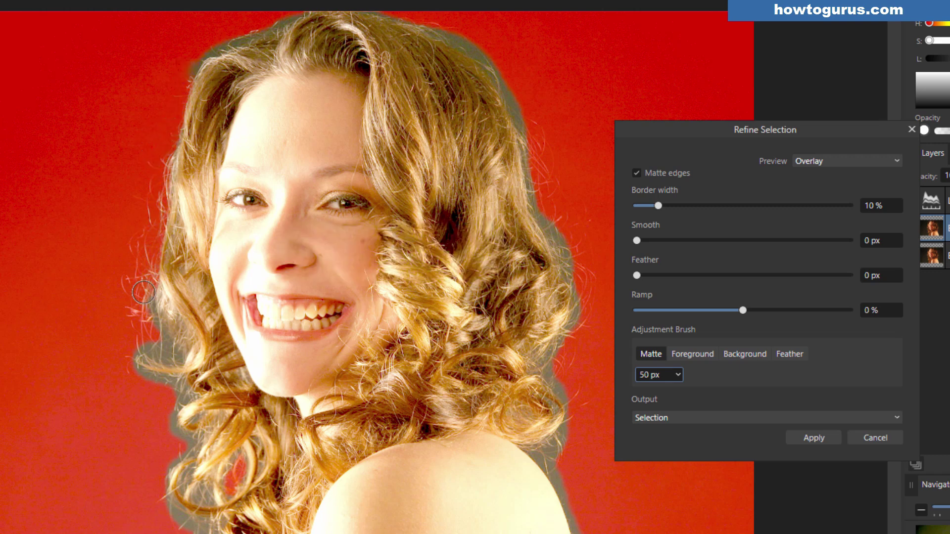
left_click_drag(140, 280, 163, 329)
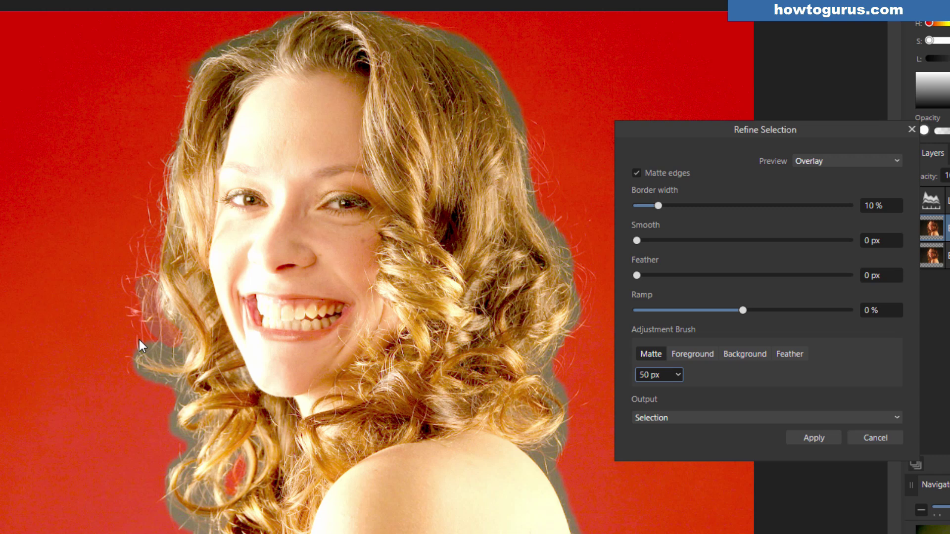
mouse_move(139, 345)
left_mouse_down()
mouse_move(177, 327)
mouse_move(142, 327)
mouse_move(167, 353)
left_mouse_up()
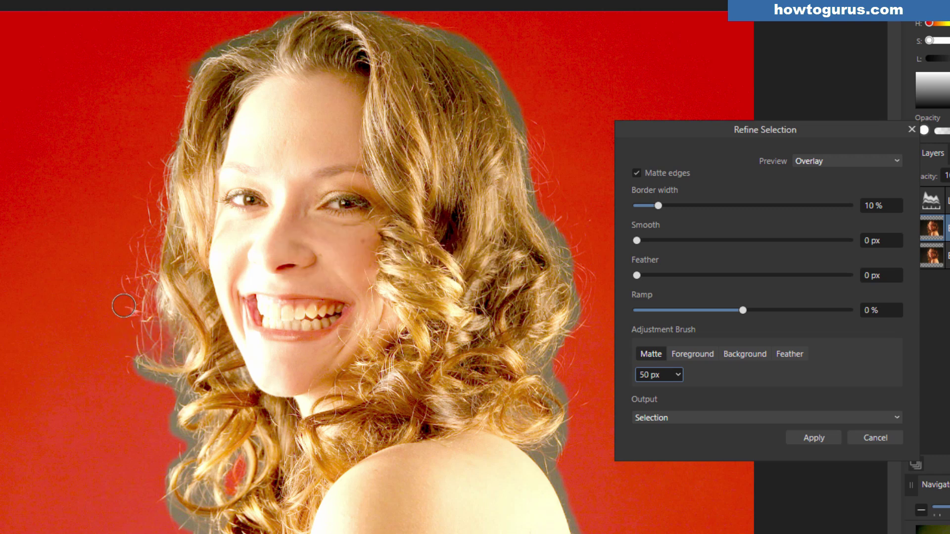
mouse_move(123, 306)
left_mouse_down()
mouse_move(182, 357)
mouse_move(141, 366)
left_mouse_up()
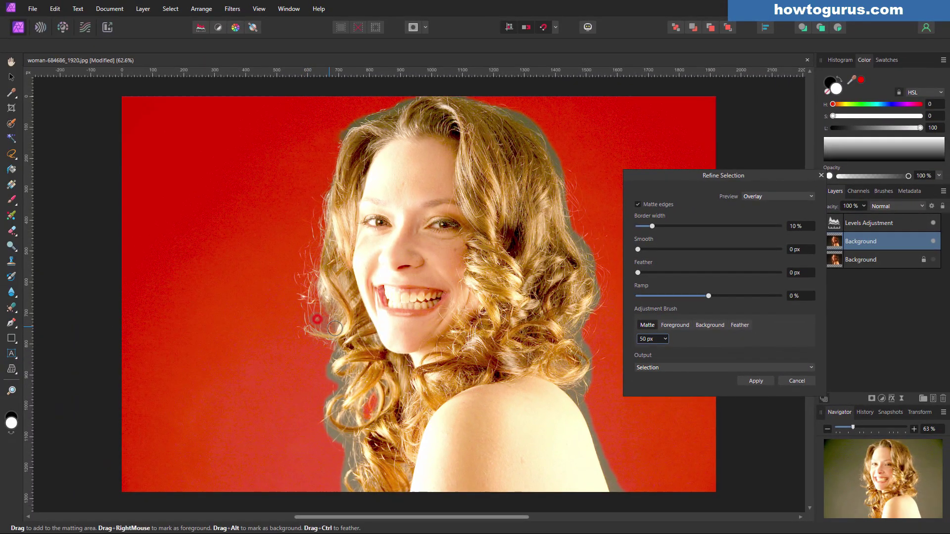
mouse_move(335, 328)
left_mouse_down()
mouse_move(330, 373)
mouse_move(351, 377)
mouse_move(313, 409)
mouse_move(318, 403)
mouse_move(327, 429)
left_mouse_up()
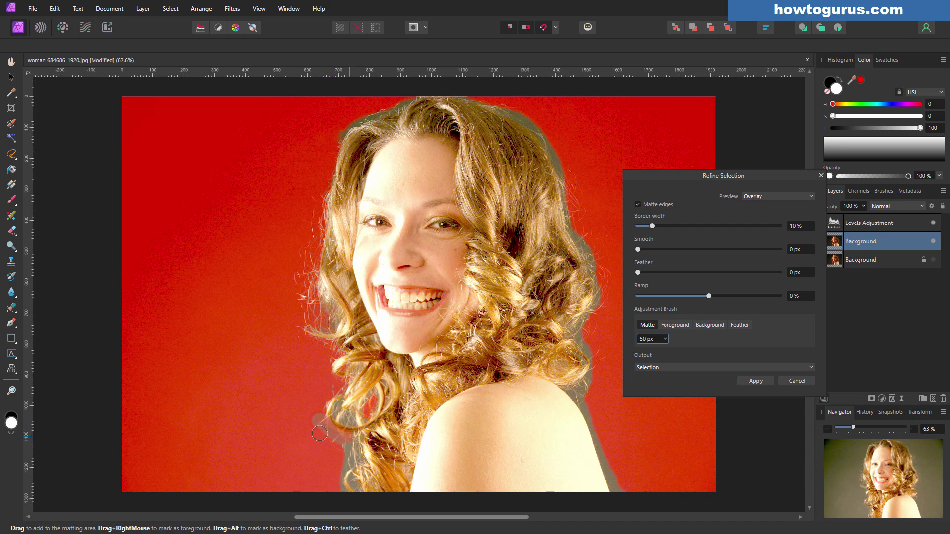
mouse_move(336, 390)
left_mouse_down()
mouse_move(340, 418)
mouse_move(352, 423)
left_mouse_up()
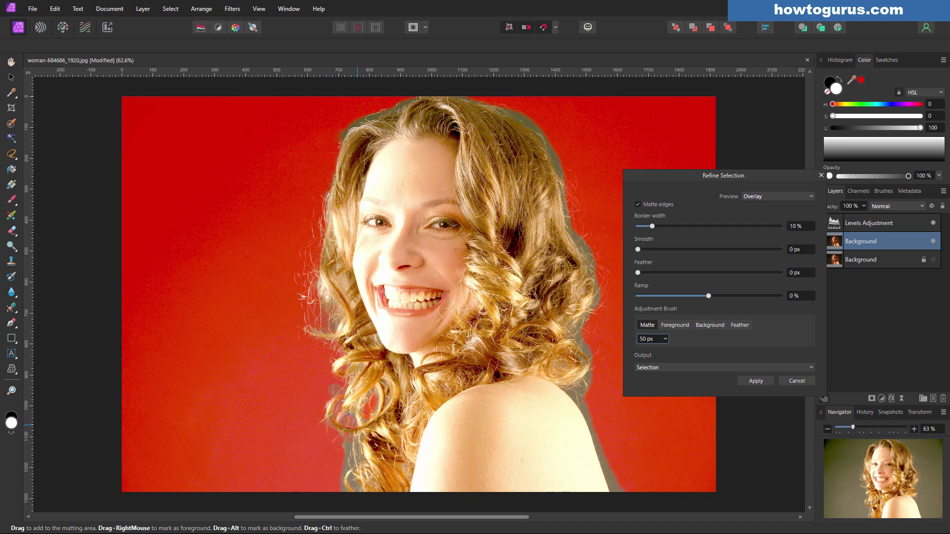
mouse_move(330, 387)
left_mouse_down()
mouse_move(358, 417)
mouse_move(325, 414)
mouse_move(342, 396)
mouse_move(372, 395)
mouse_move(364, 420)
mouse_move(378, 398)
mouse_move(358, 425)
mouse_move(381, 406)
left_mouse_up()
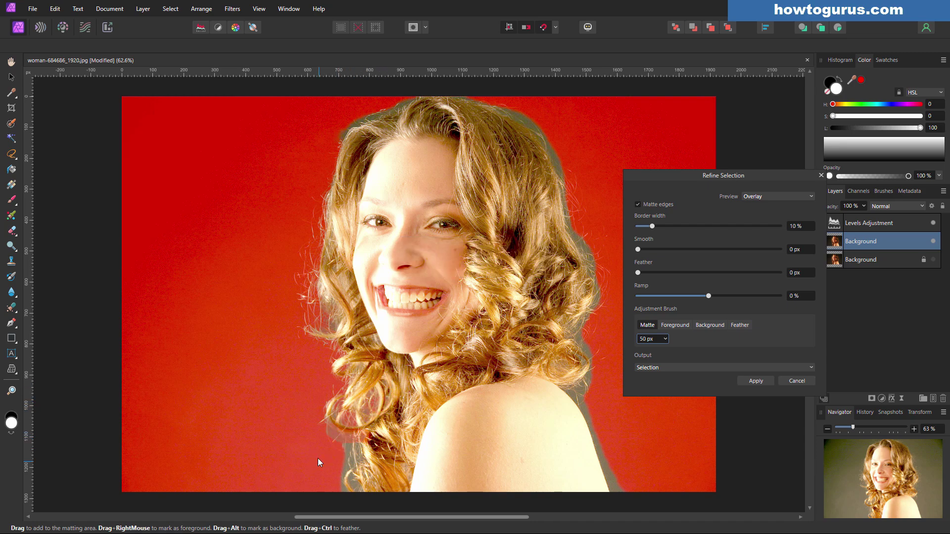
left_click(337, 442)
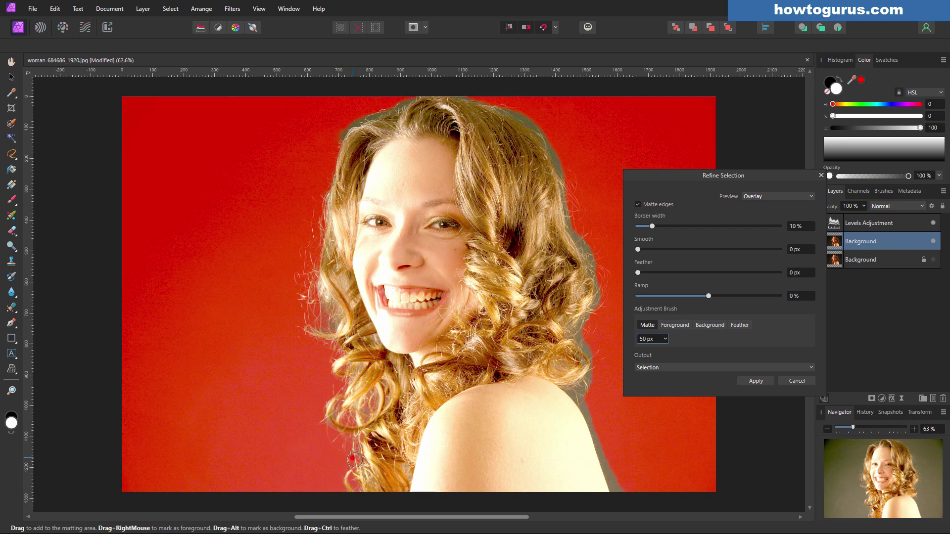
Step: Matte-brush the remaining left and upper hair edges and the shoulder edge
mouse_move(319, 320)
left_mouse_down()
mouse_move(327, 322)
mouse_move(315, 304)
left_mouse_up()
mouse_move(330, 163)
left_mouse_down()
mouse_move(355, 121)
mouse_move(408, 99)
mouse_move(379, 125)
mouse_move(421, 91)
mouse_move(468, 92)
mouse_move(526, 118)
mouse_move(557, 153)
mouse_move(600, 293)
mouse_move(570, 330)
mouse_move(595, 370)
mouse_move(578, 385)
mouse_move(574, 362)
left_mouse_up()
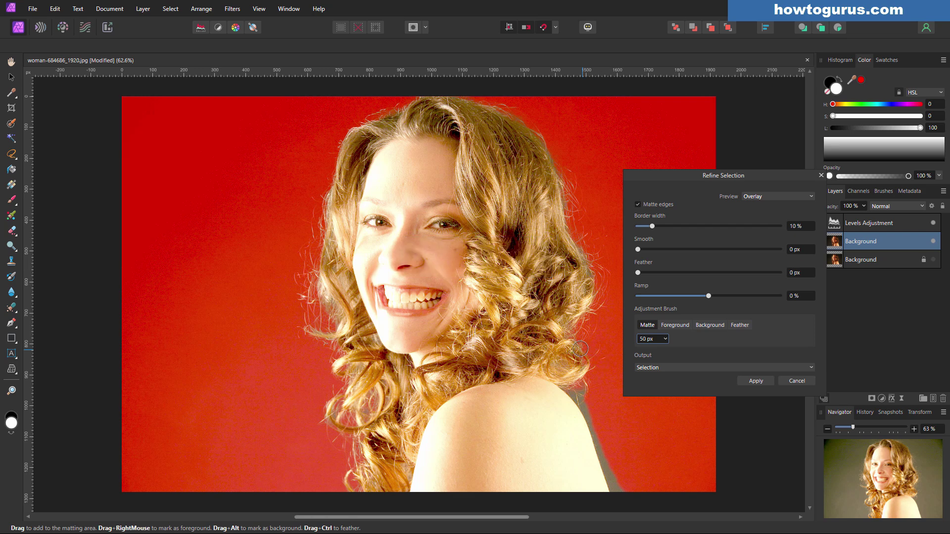
mouse_move(594, 419)
left_mouse_down()
mouse_move(604, 431)
mouse_move(606, 407)
mouse_move(592, 425)
mouse_move(611, 468)
mouse_move(625, 470)
left_mouse_up()
mouse_move(603, 437)
left_mouse_down()
mouse_move(596, 441)
mouse_move(618, 488)
mouse_move(638, 494)
left_mouse_up()
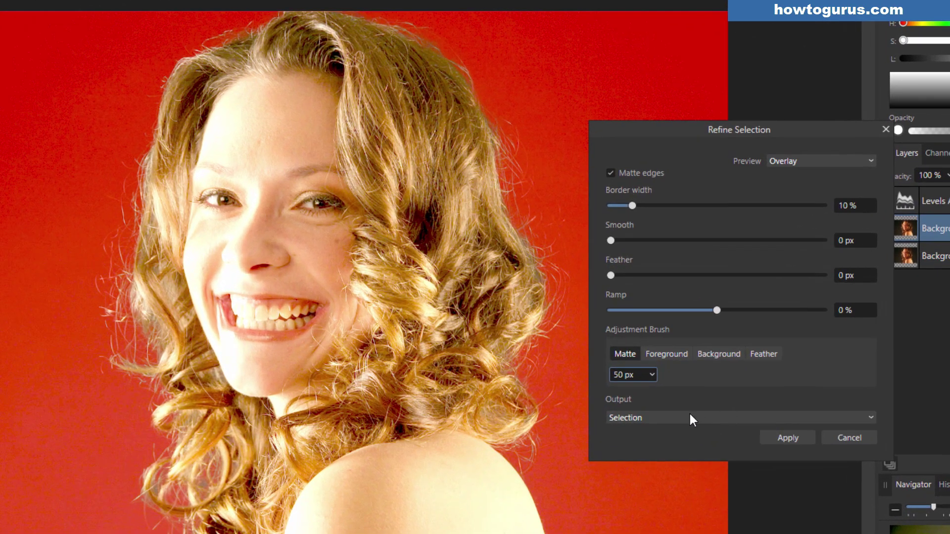
Step: Output the refinement as a new layer with mask and apply it
left_click(691, 418)
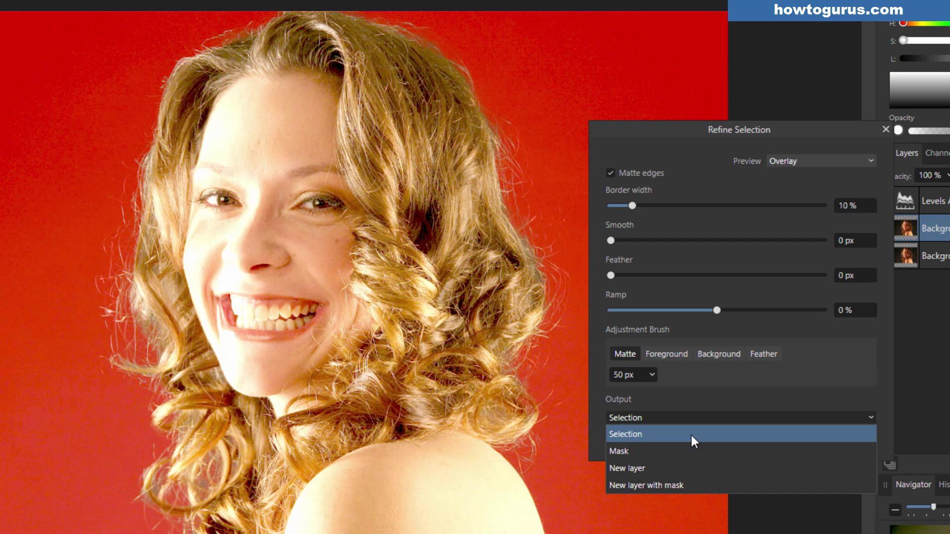
left_click(634, 483)
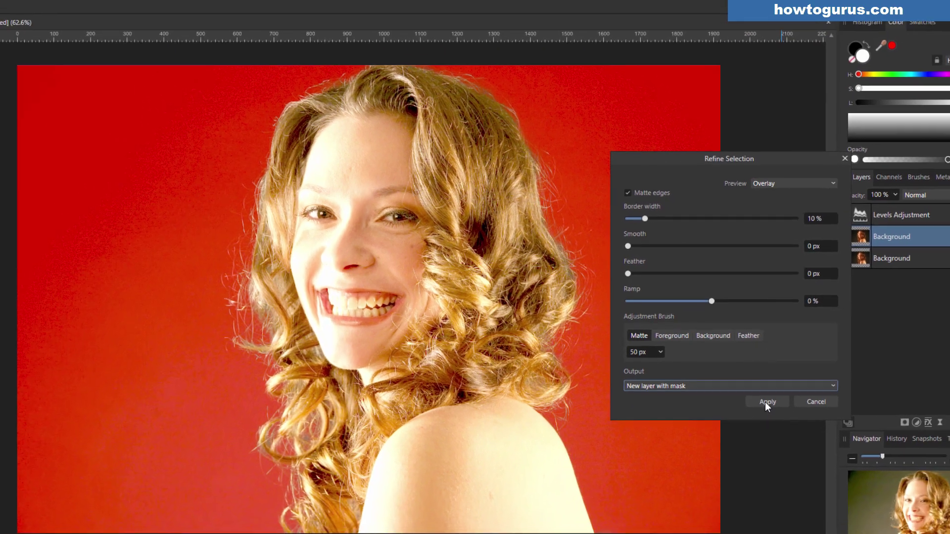
left_click(765, 403)
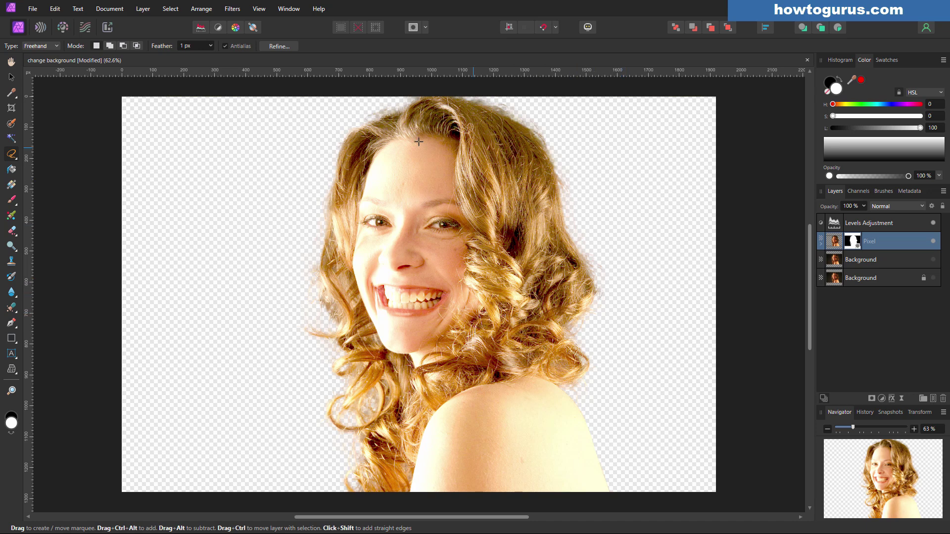
Step: Hide the Levels adjustment, then open and close vintage-1557993_1920.jpg from Open Recent
left_click(932, 223)
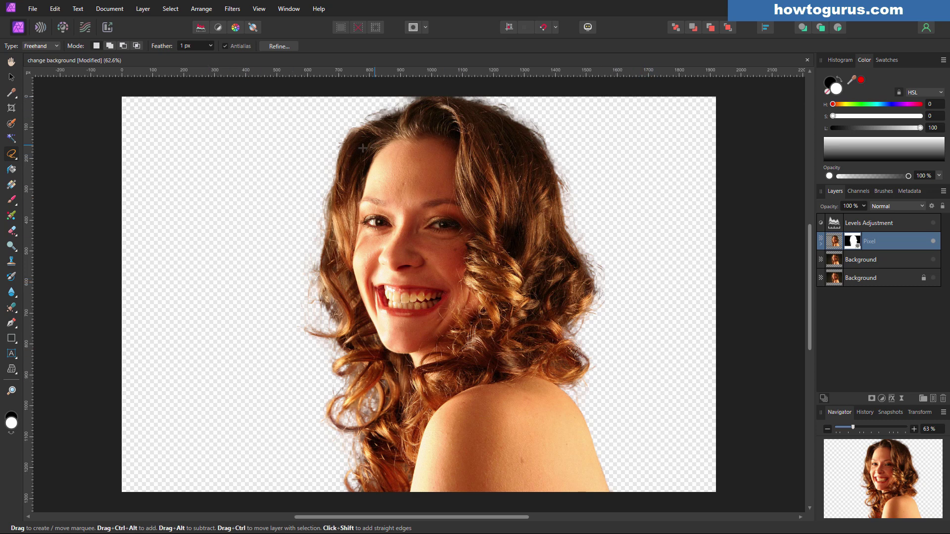
left_click(32, 10)
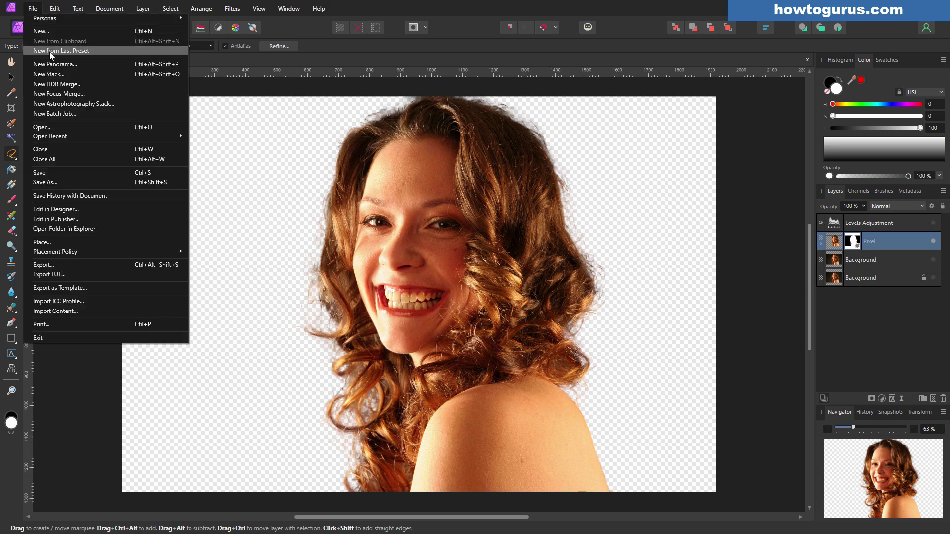
mouse_move(82, 138)
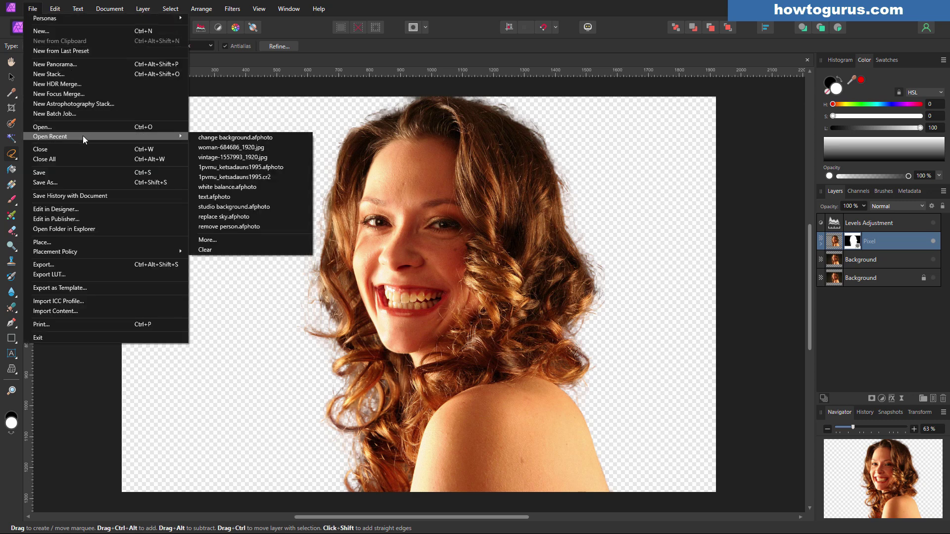
left_click(213, 158)
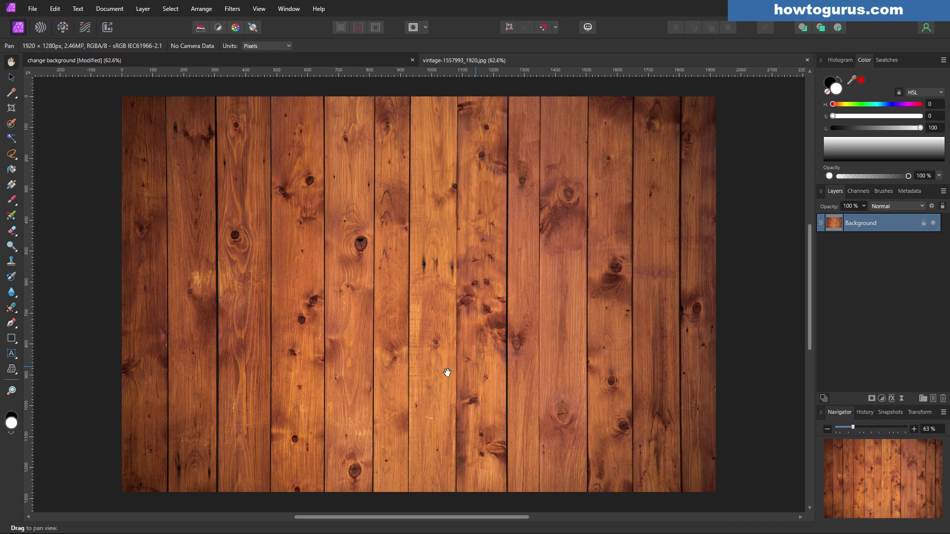
left_click(808, 60)
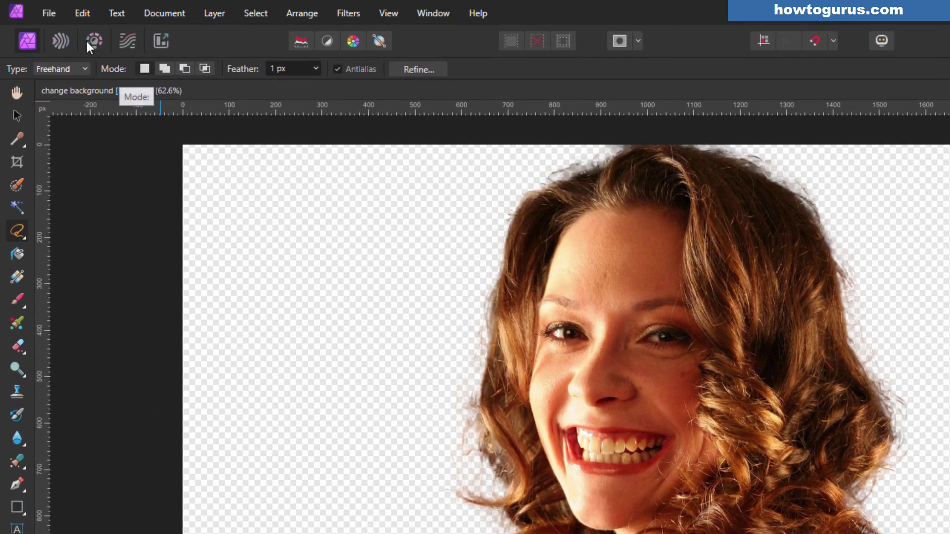
Step: Place vintage-1557993_1920.jpg over the canvas and move its layer beneath the cut-out
left_click(37, 8)
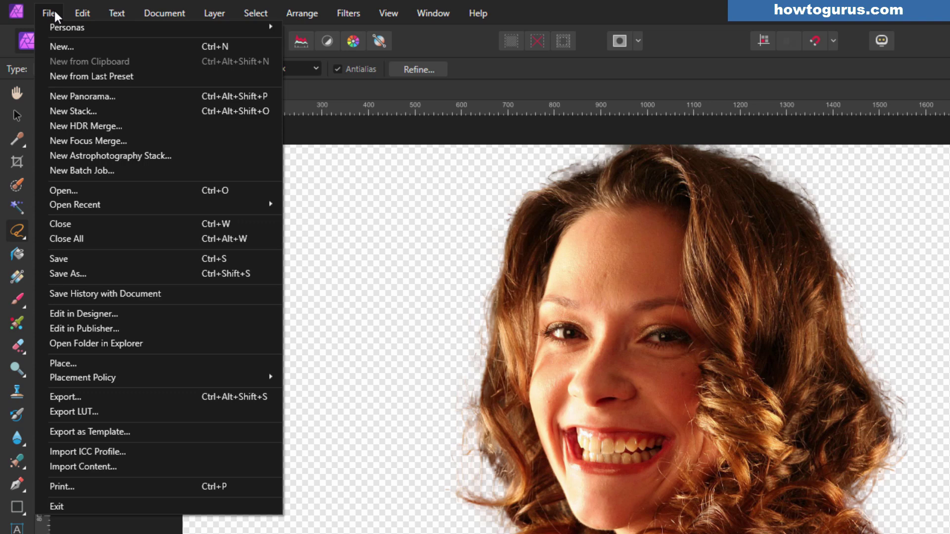
left_click(89, 363)
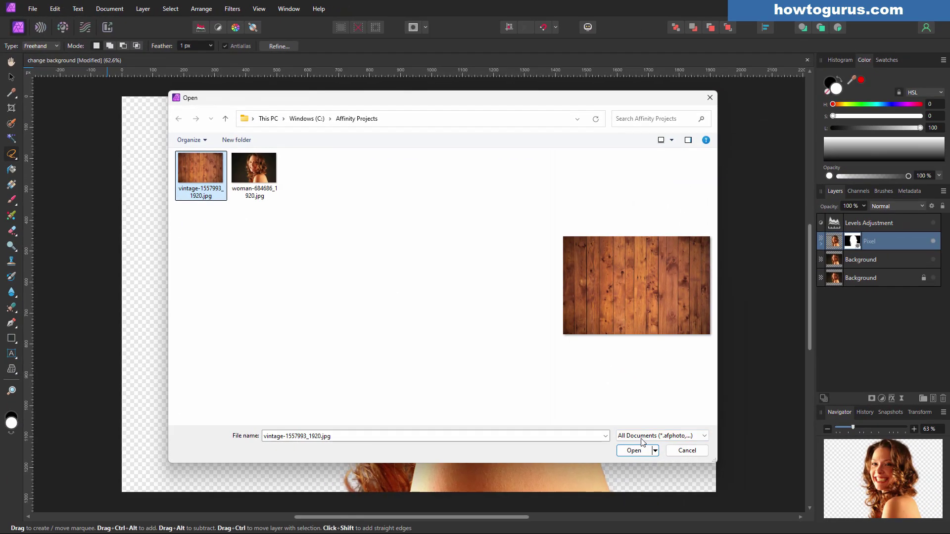
key("Return")
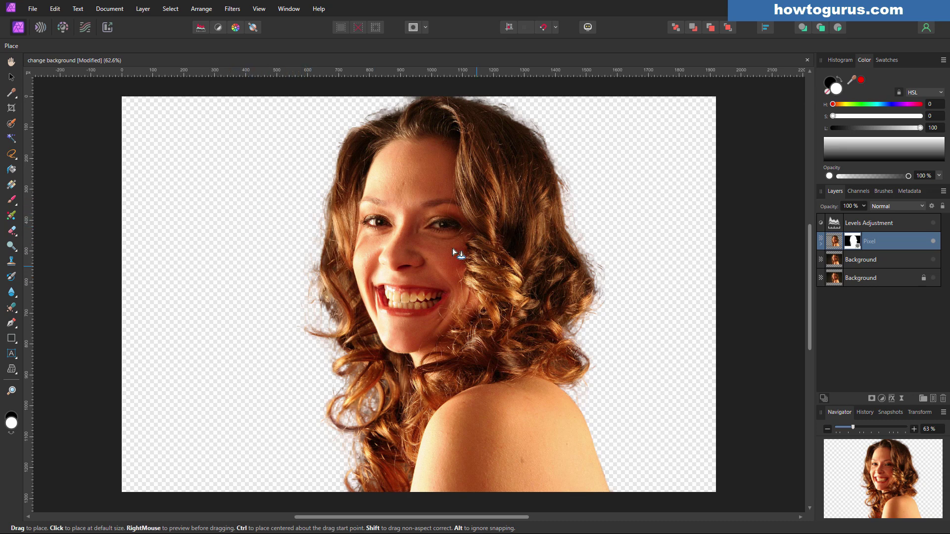
left_click(410, 253)
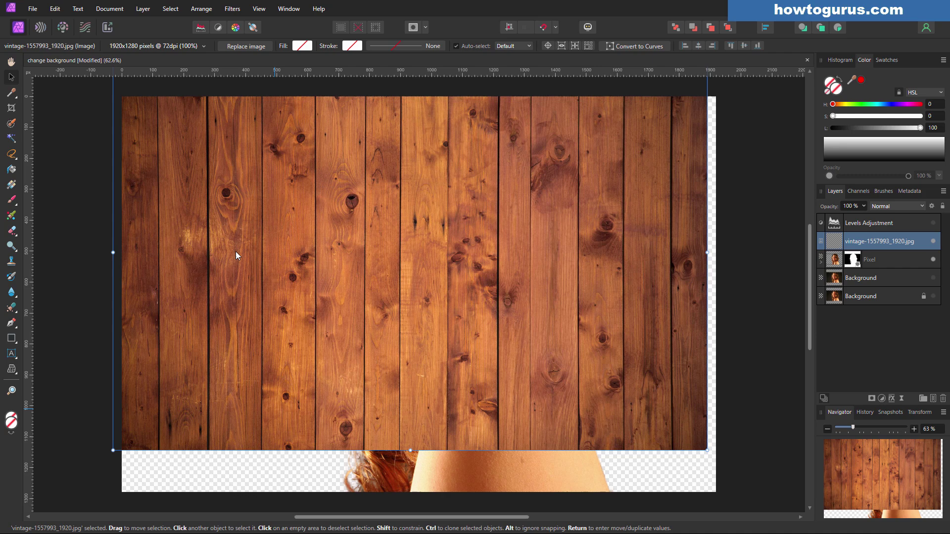
left_click_drag(298, 228, 305, 269)
left_click_drag(847, 242, 873, 270)
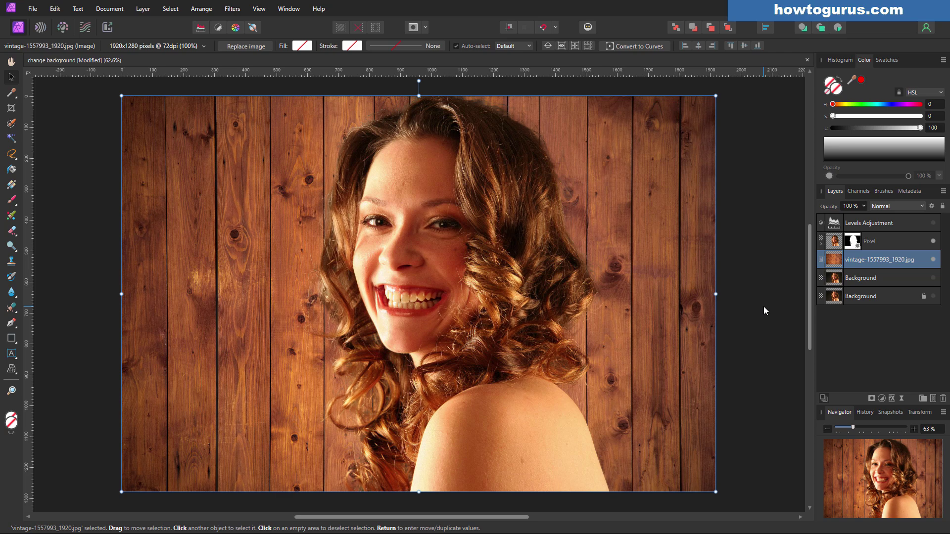
left_click(749, 300)
Step: Nudge the cut-out Pixel layer two pixels right, then deselect it
left_click(678, 266)
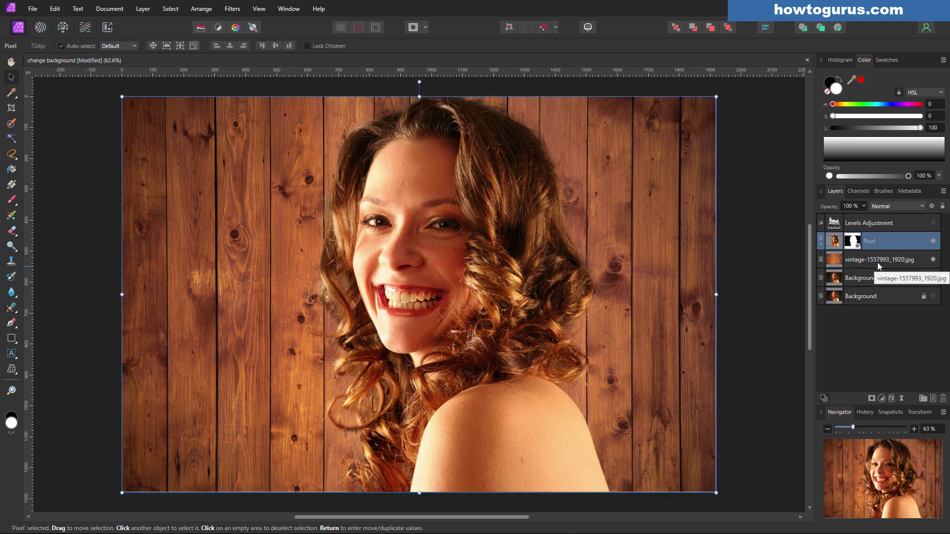
key("Right")
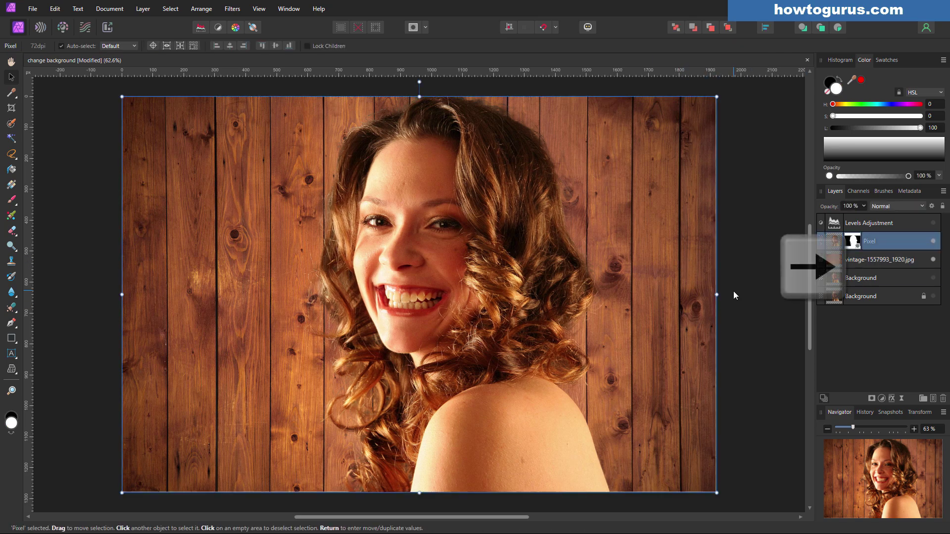
key("Right")
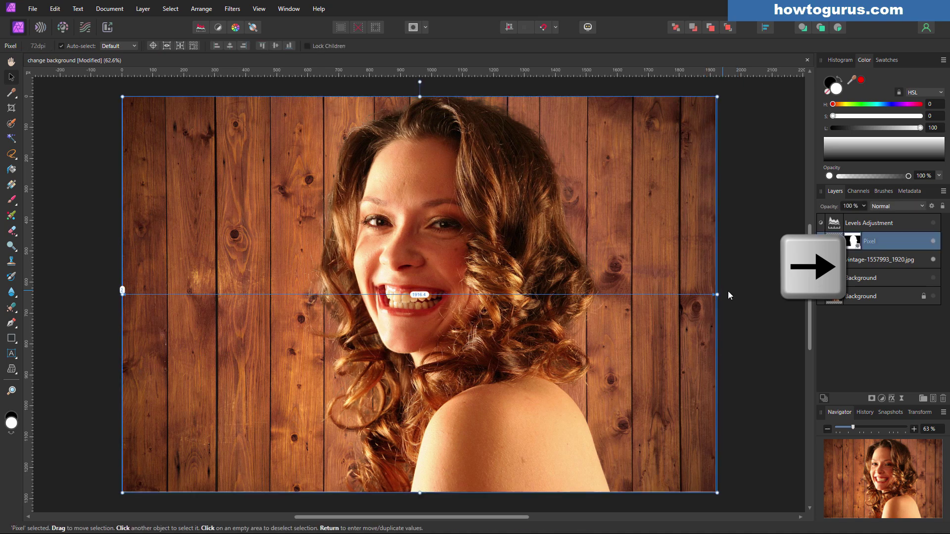
left_click(741, 291)
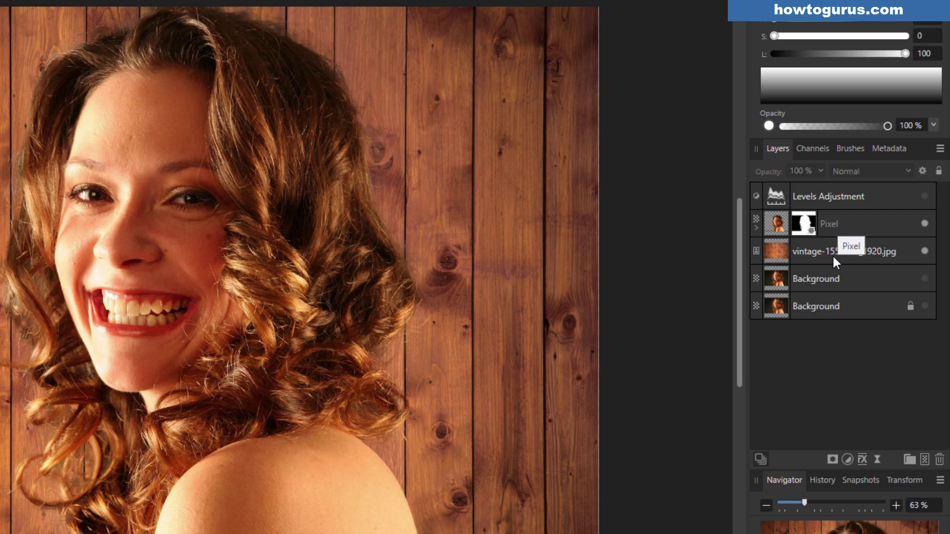
Step: Add Levels above the wood layer with black 7%, gamma 1.306 and white 97%
left_click(829, 255)
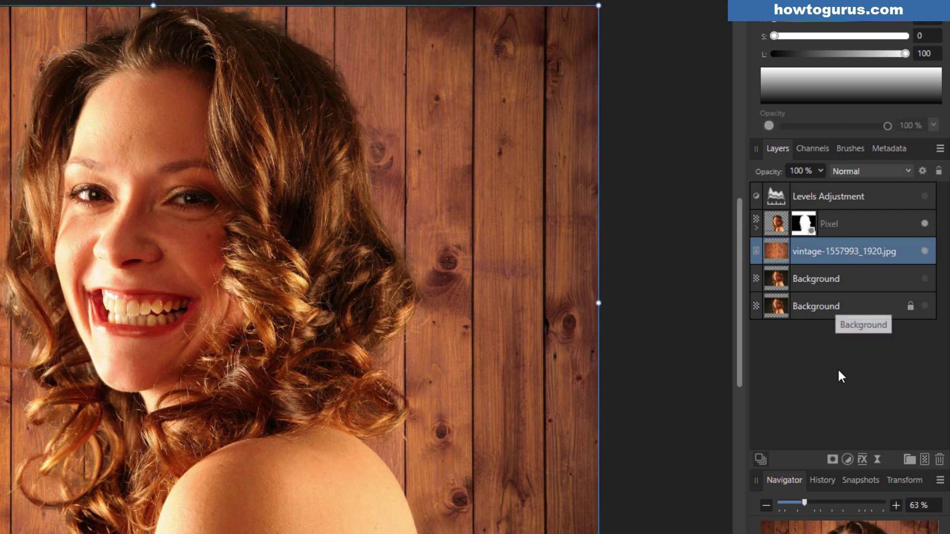
left_click(848, 460)
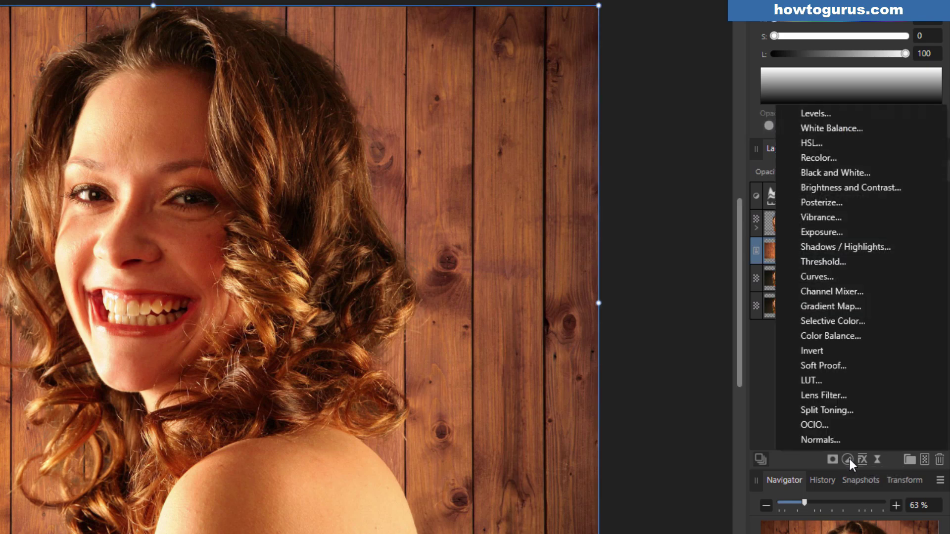
left_click(823, 113)
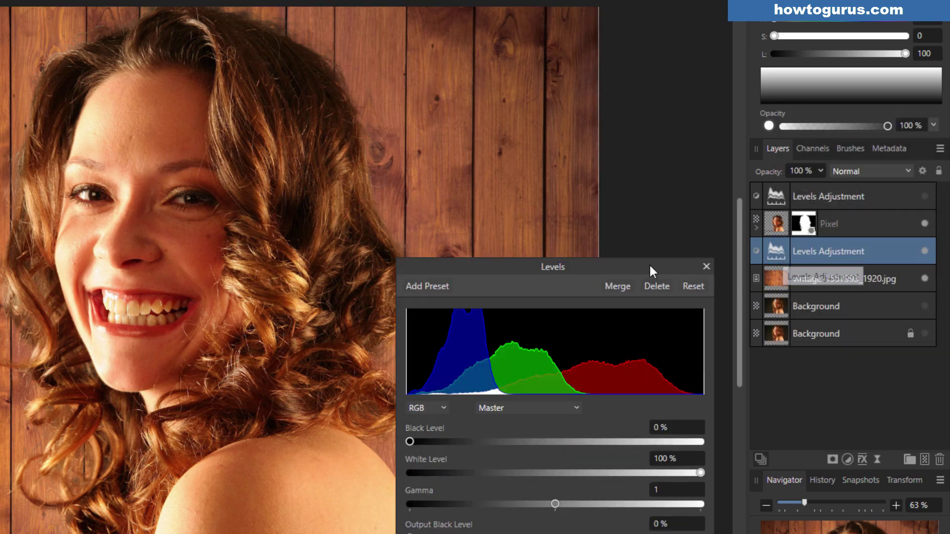
left_click_drag(649, 268, 638, 148)
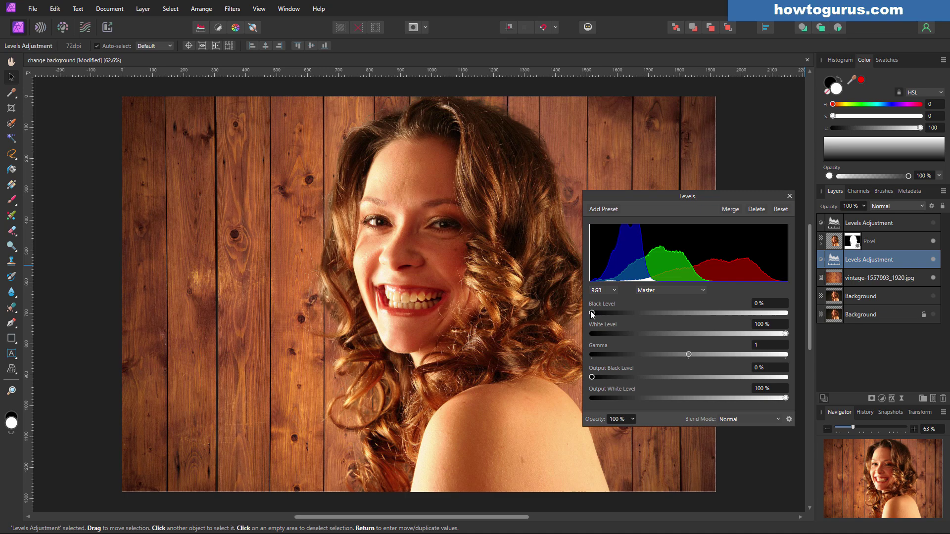
left_click_drag(592, 313, 606, 313)
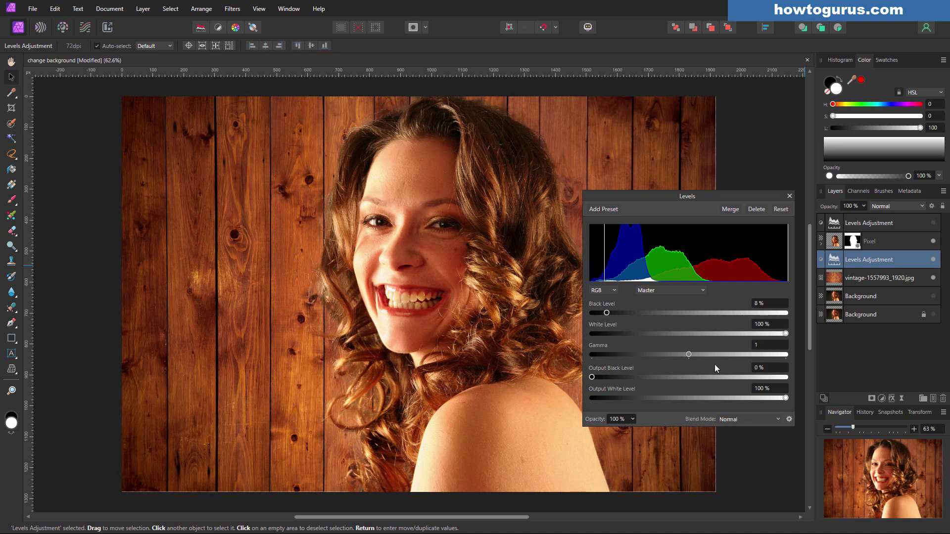
left_click_drag(689, 354, 718, 355)
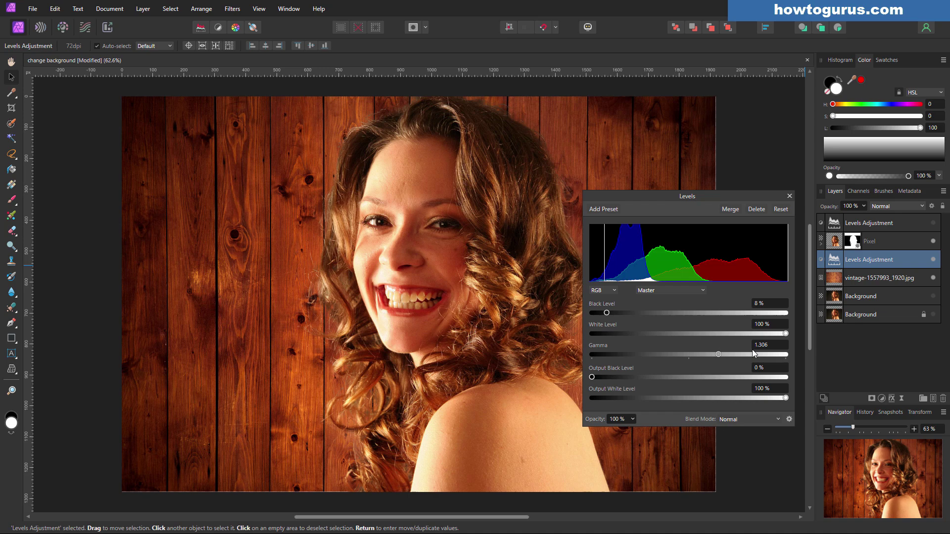
left_click_drag(787, 336, 782, 337)
left_click_drag(605, 313, 606, 312)
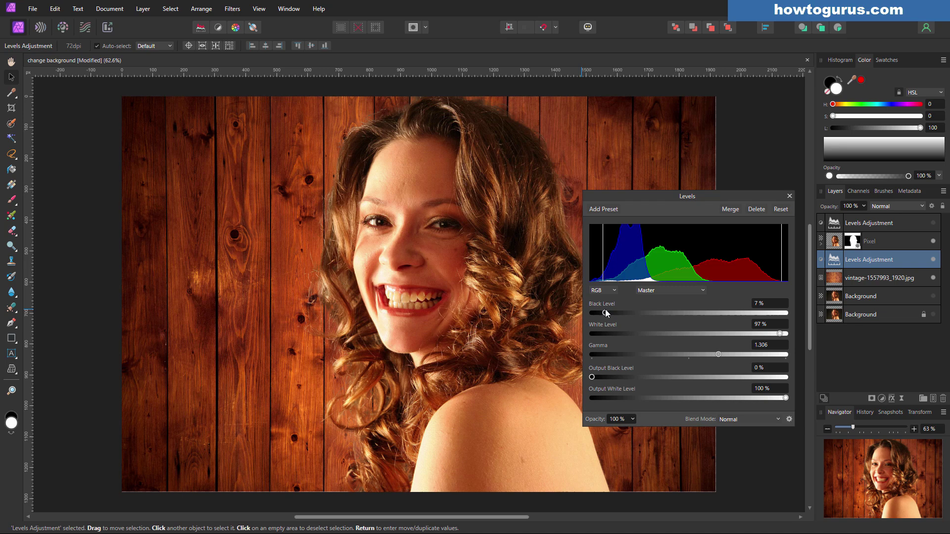
left_click(789, 197)
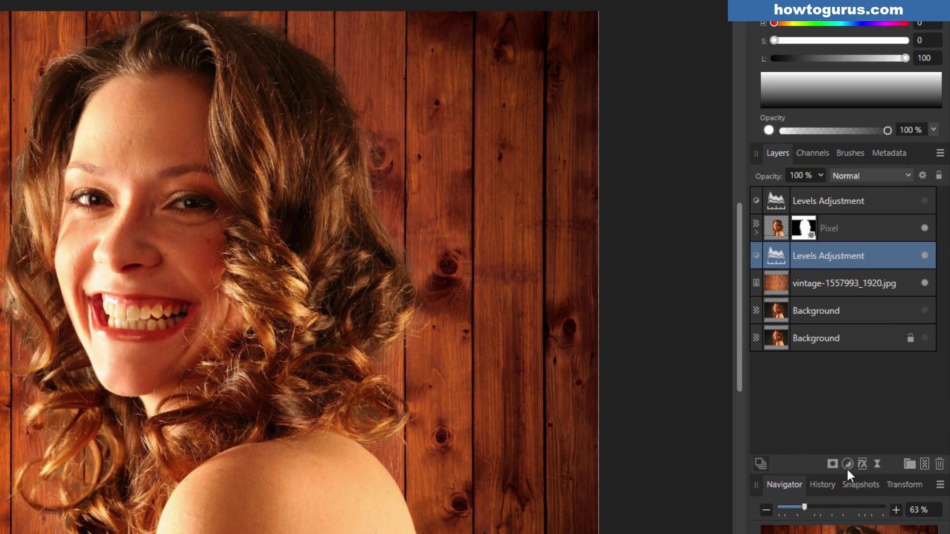
Step: Add an Exposure adjustment set to about -2.277 to darken the wooden plank background
left_click(849, 467)
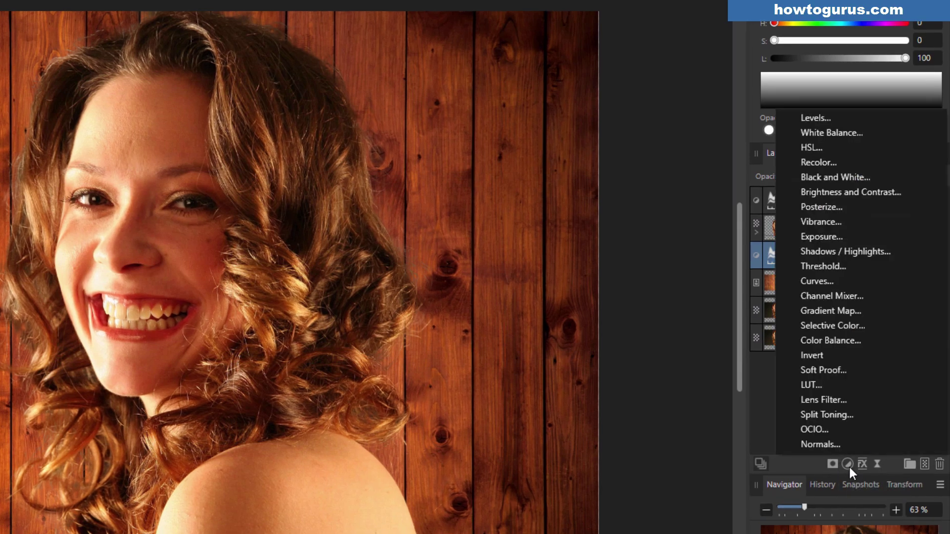
left_click(821, 237)
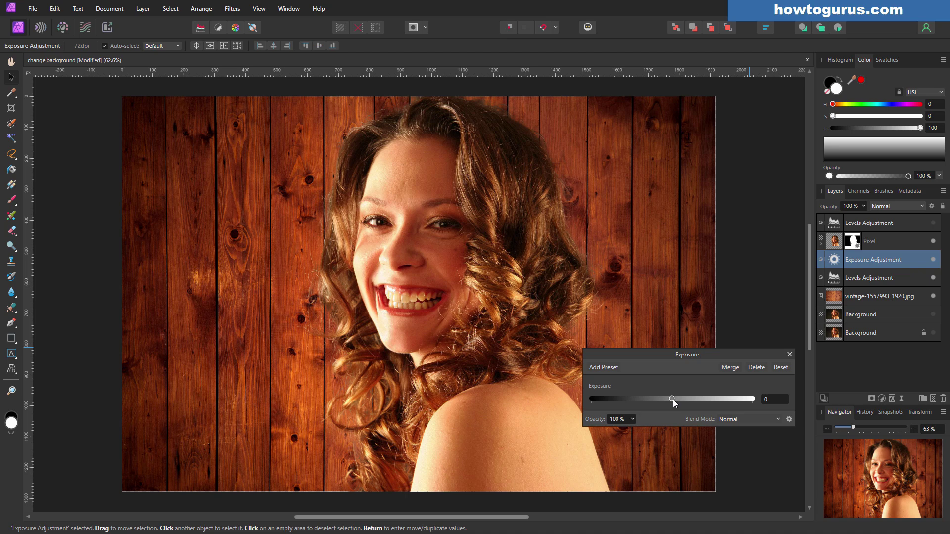
left_click_drag(590, 438, 582, 438)
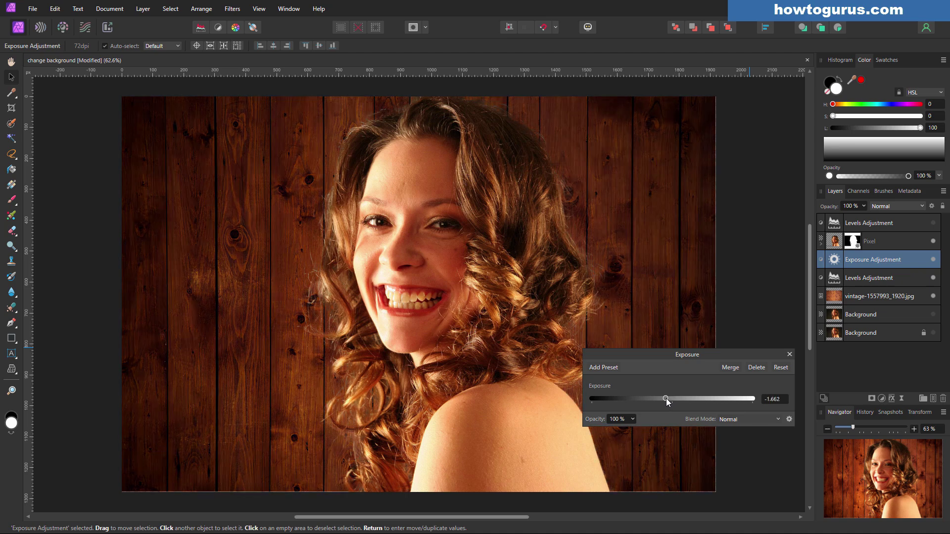
left_click_drag(666, 399, 663, 397)
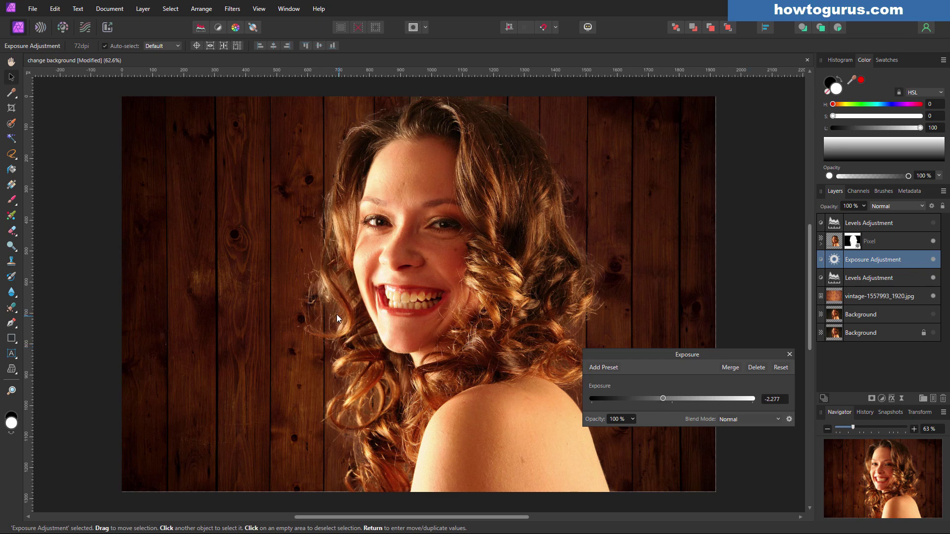
left_click(789, 355)
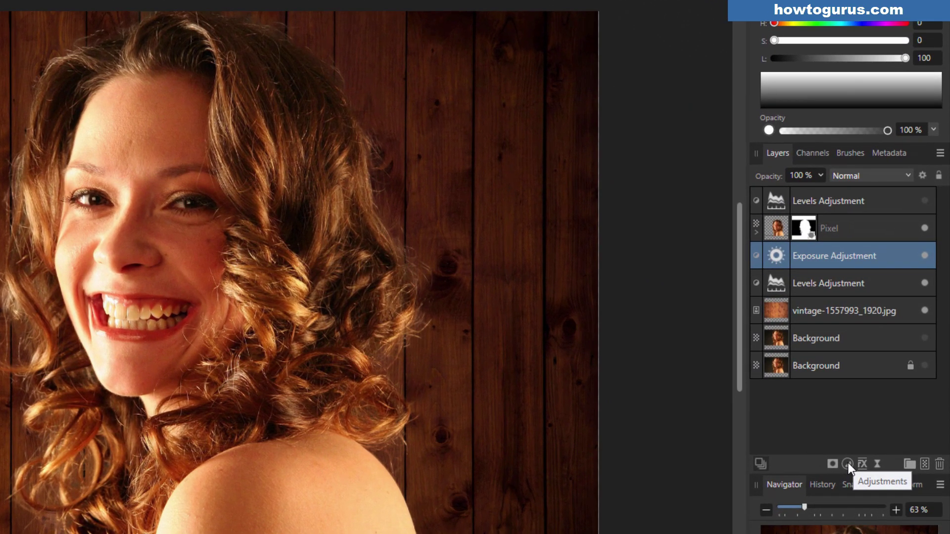
Step: Add a Vibrance adjustment with saturation lowered to -33% to mute the wood colour
left_click(882, 398)
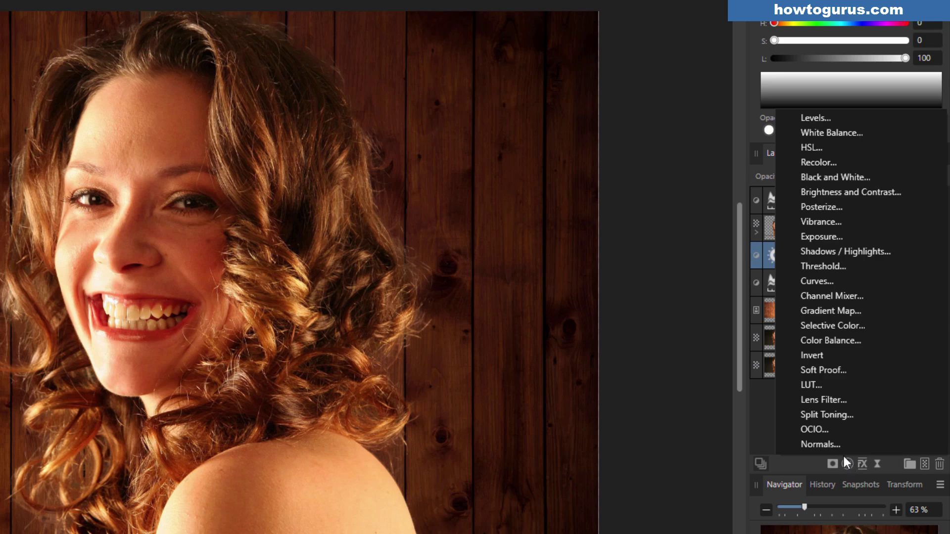
left_click(821, 222)
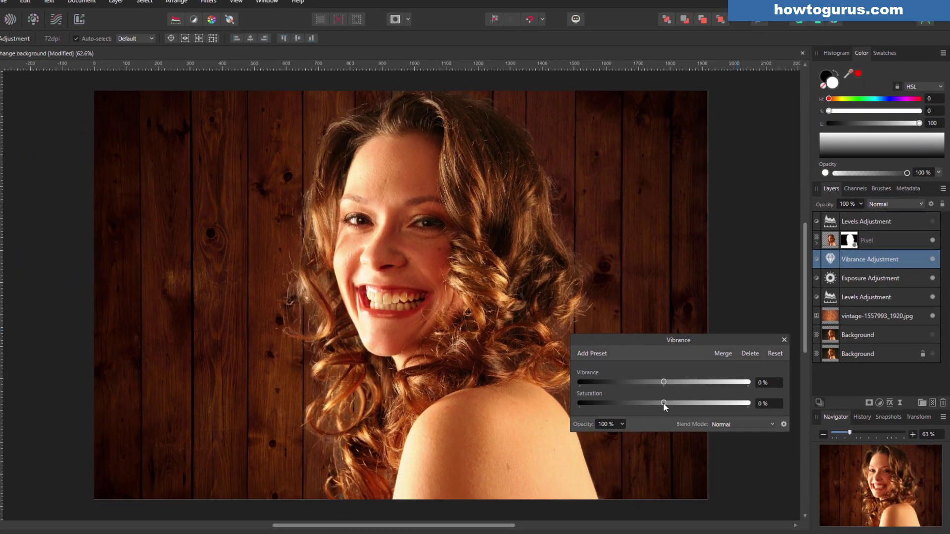
left_click_drag(663, 403, 642, 404)
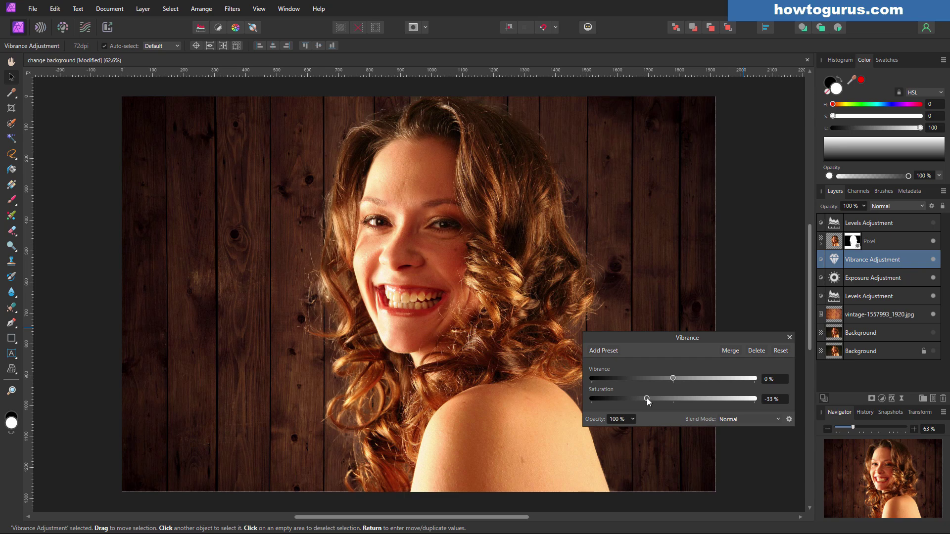
left_click(789, 337)
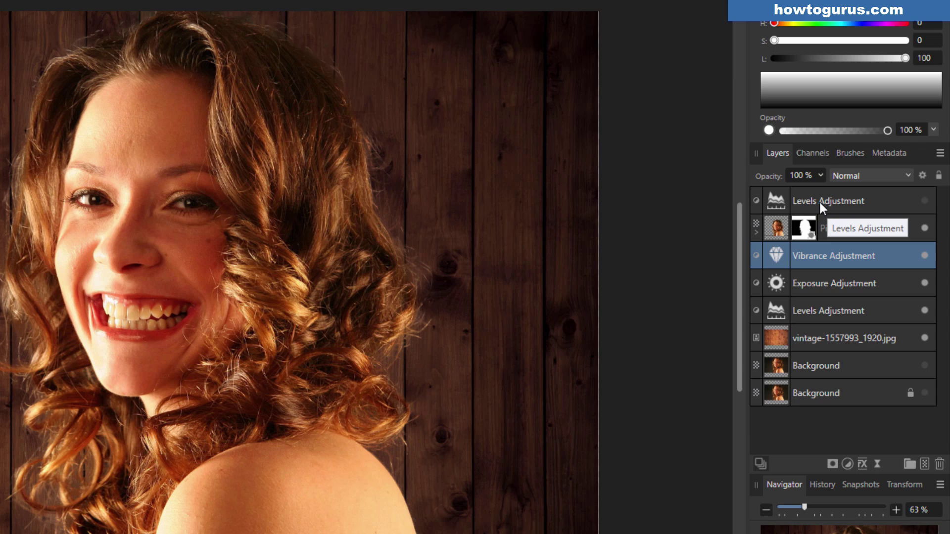
Step: Select the top Levels adjustment layer and make it visible
left_click(861, 224)
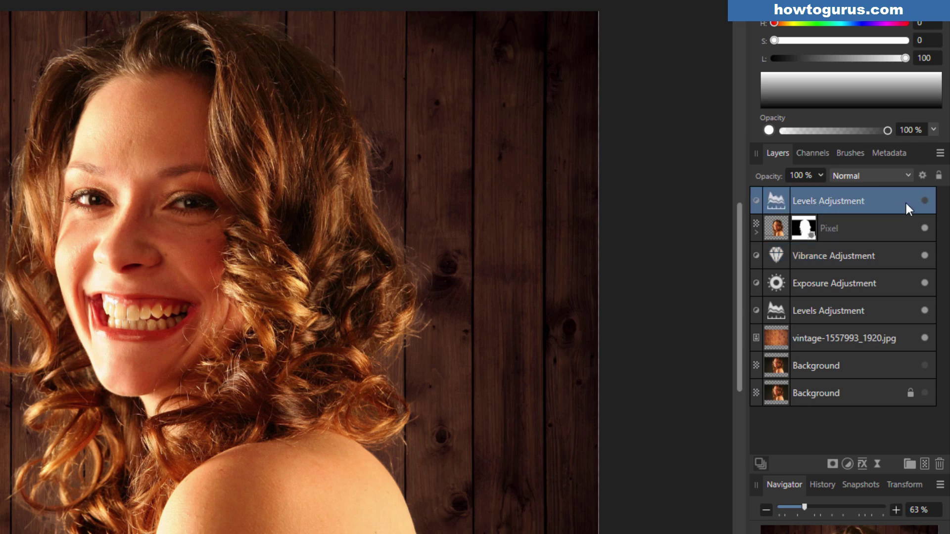
left_click(924, 201)
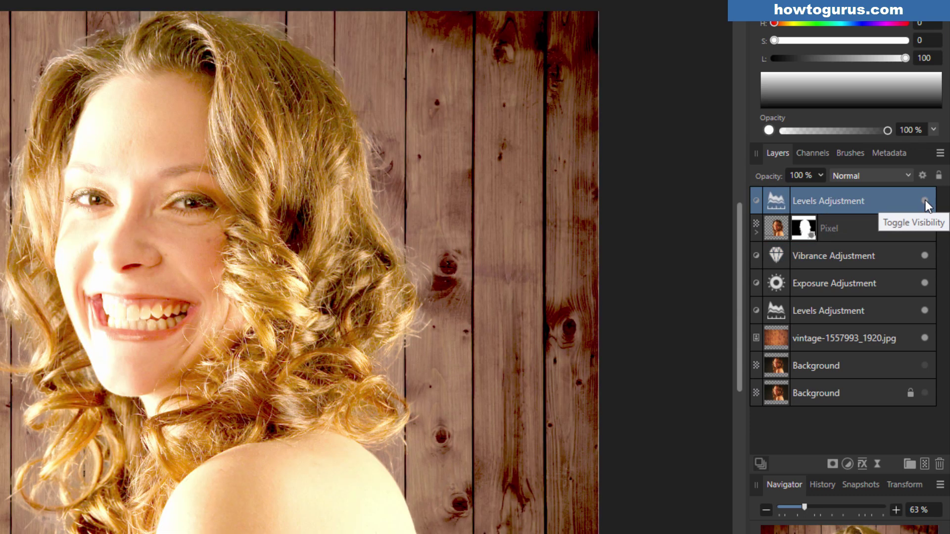
double_click(777, 201)
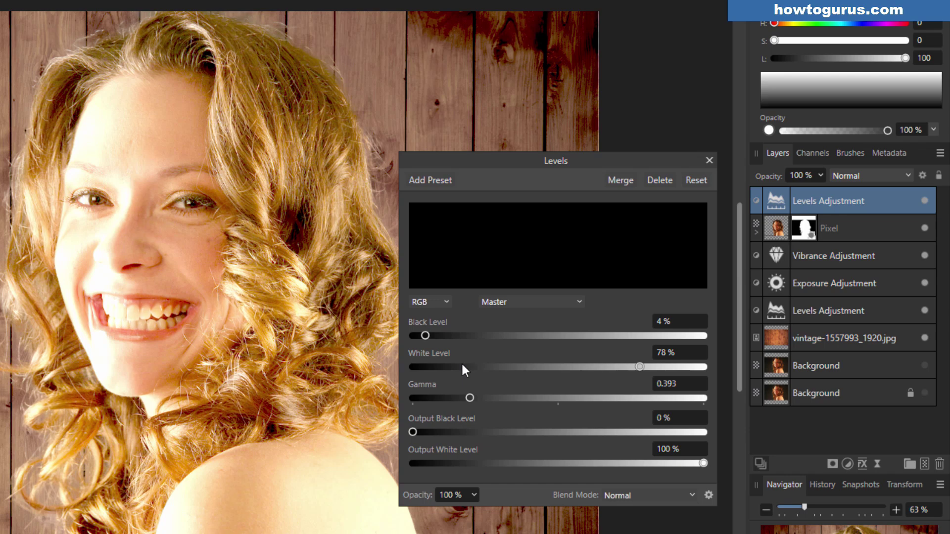
Step: Set the top Levels adjustment to gamma 1, white level 100% and black level about 1%
left_click_drag(476, 401, 557, 404)
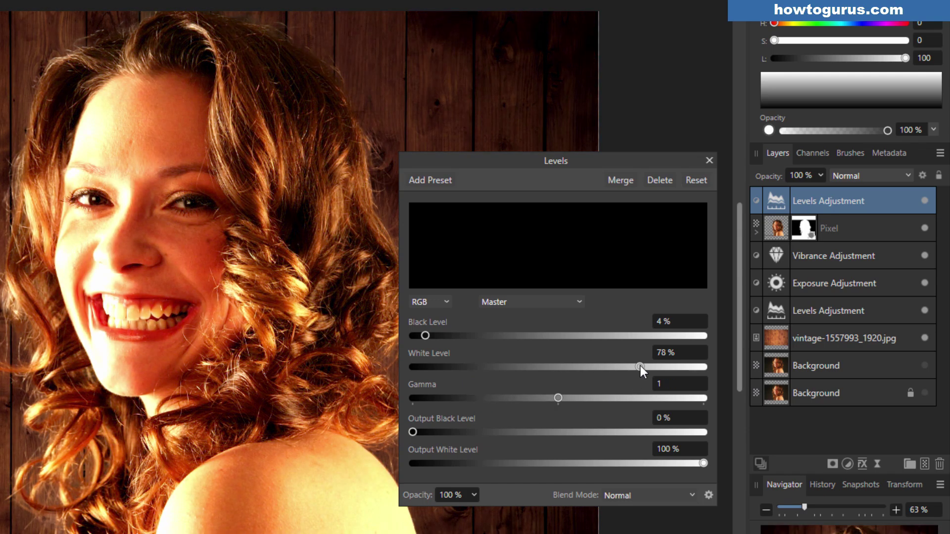
left_click_drag(640, 366, 708, 366)
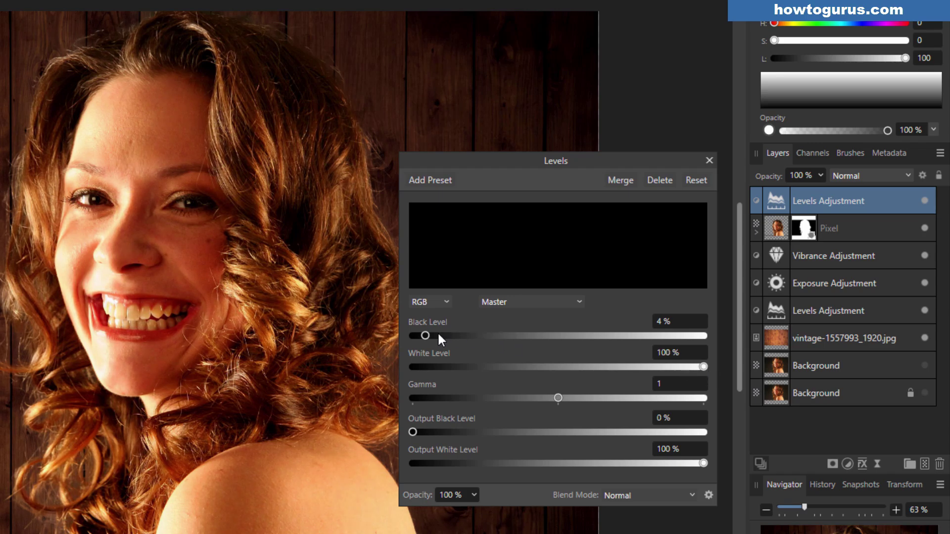
left_click_drag(423, 334, 391, 336)
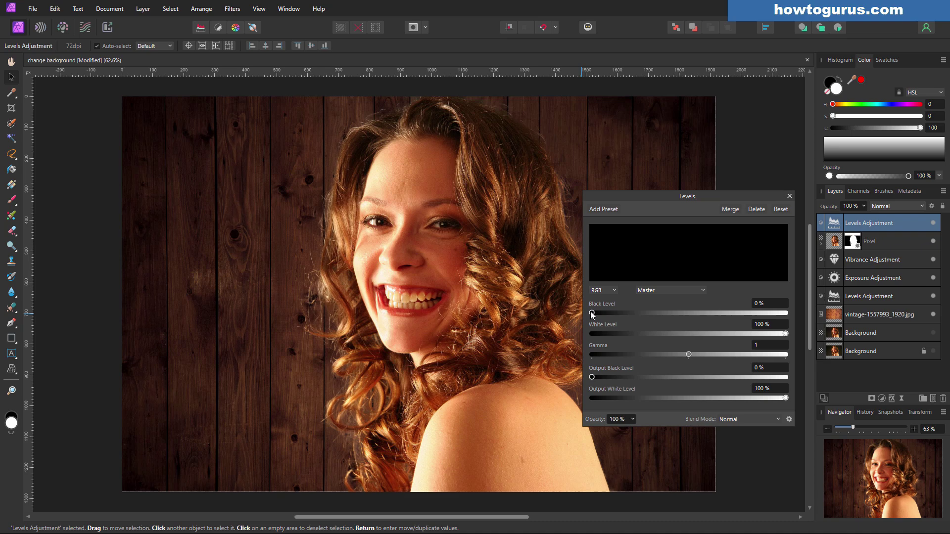
left_click_drag(413, 336, 430, 342)
left_click_drag(602, 313, 601, 313)
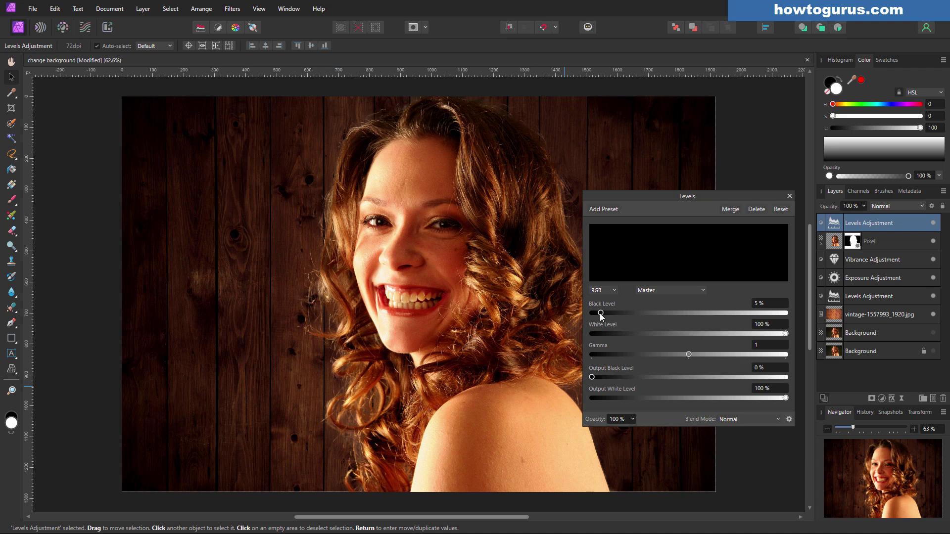
mouse_move(600, 314)
left_mouse_down()
mouse_move(589, 314)
mouse_move(626, 315)
mouse_move(595, 315)
mouse_move(603, 315)
left_mouse_up()
left_click(790, 196)
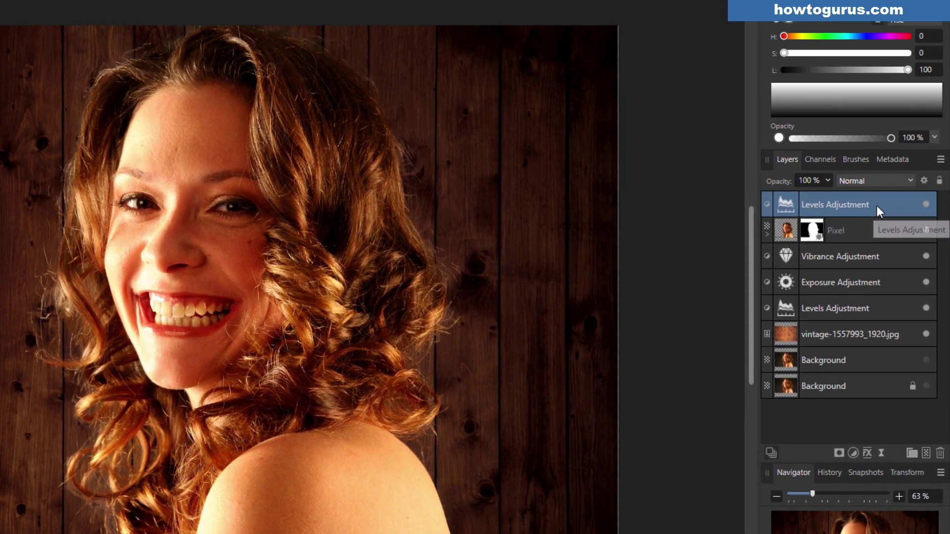
right_click(897, 223)
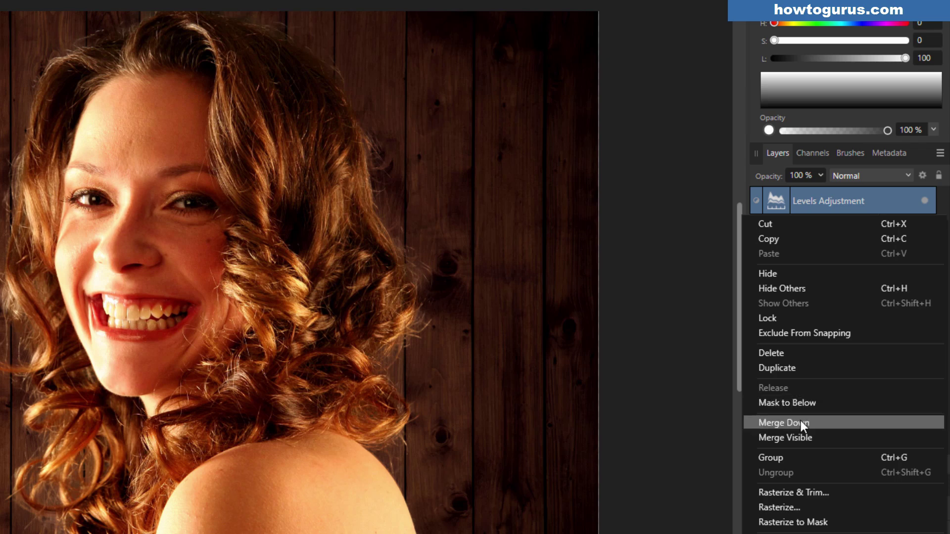
left_click(652, 346)
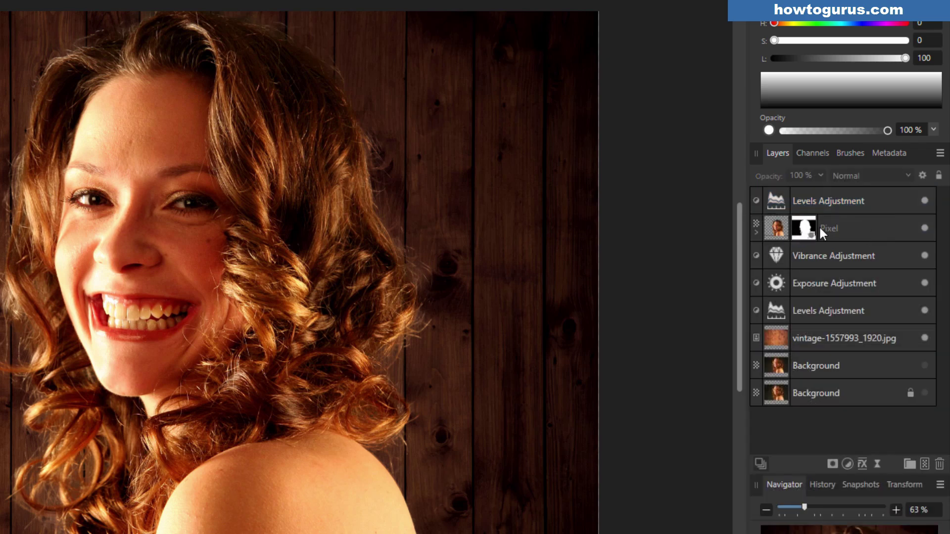